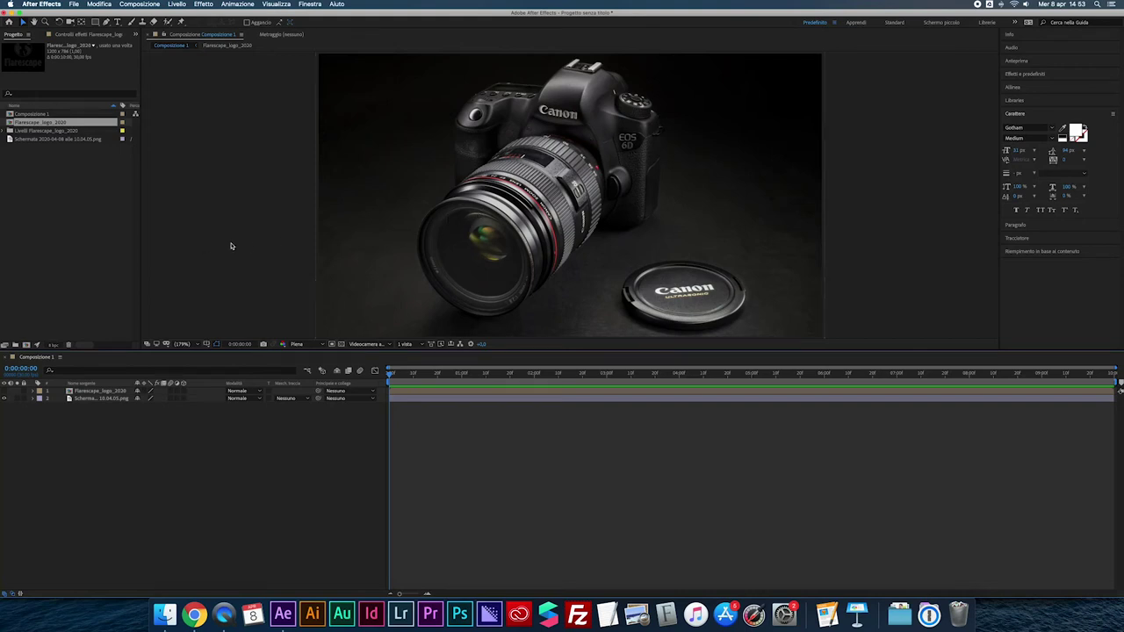
Show the Flarescape logo layer and nudge it slightly up and left
click(97, 390)
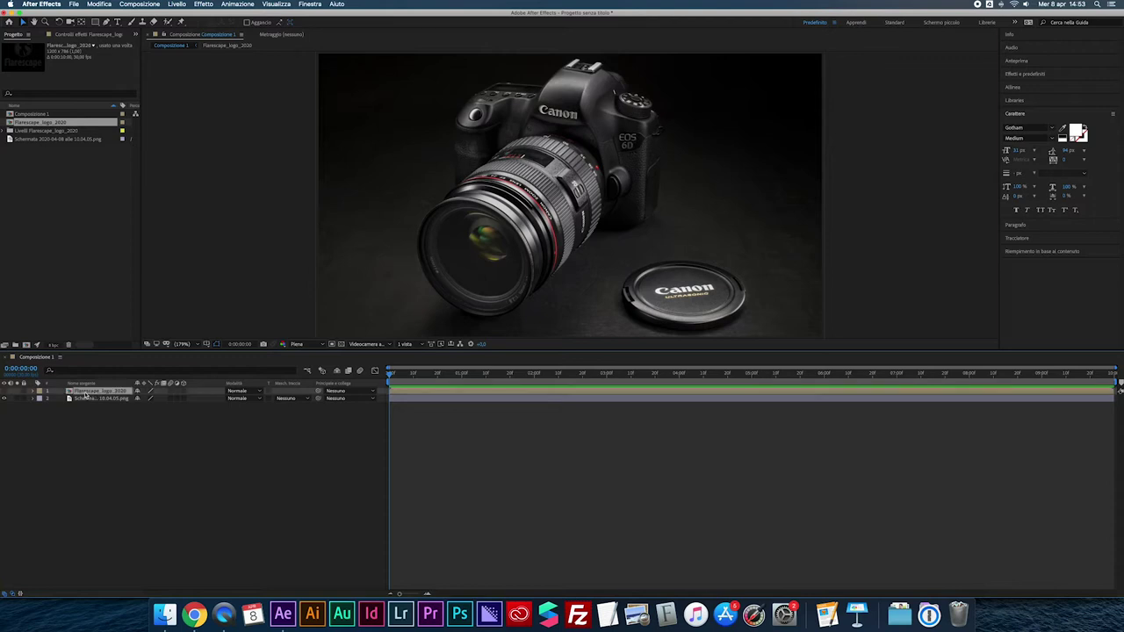
click(5, 391)
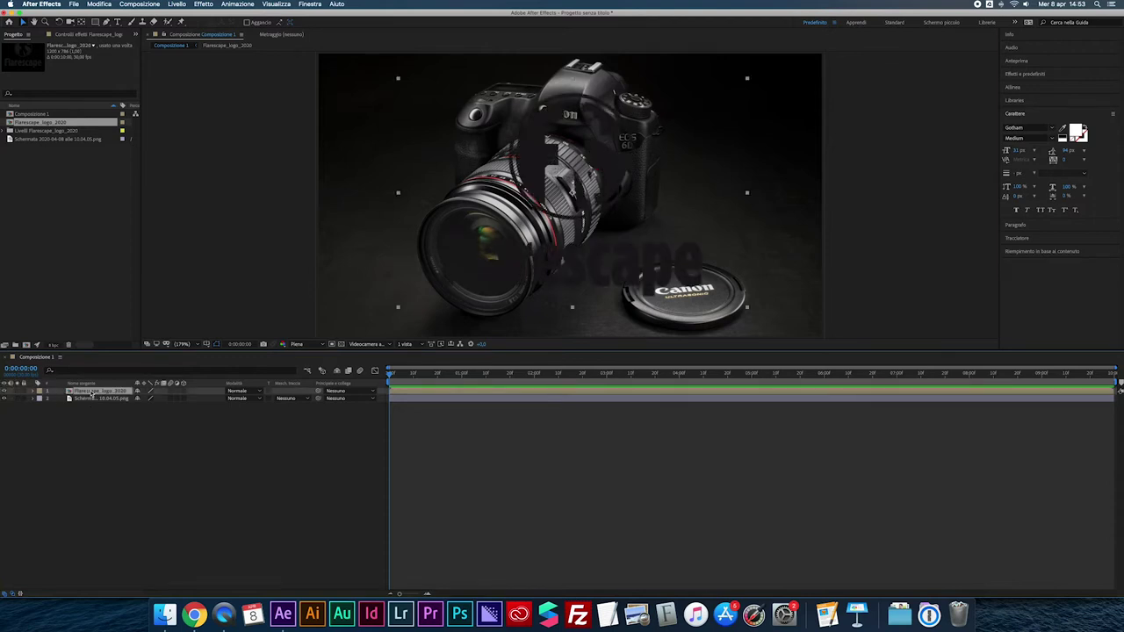
drag(530, 269, 505, 285)
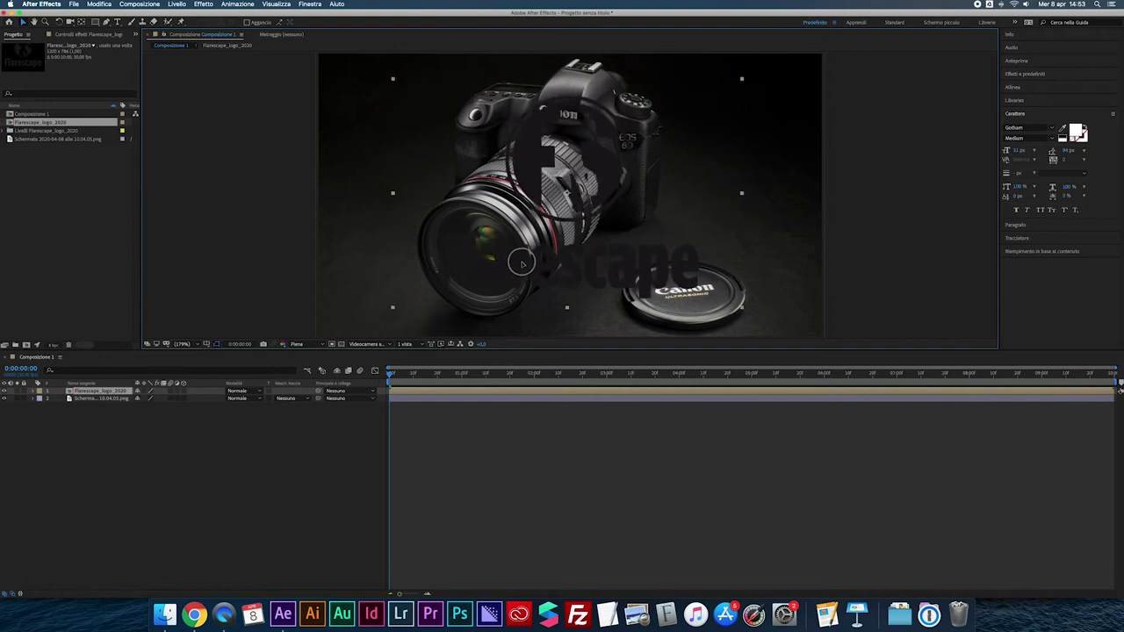
Set the Schermata photo's Track Matte to Mascherino alfa "Flarescape_logo_2020" and reposition the photo
click(107, 396)
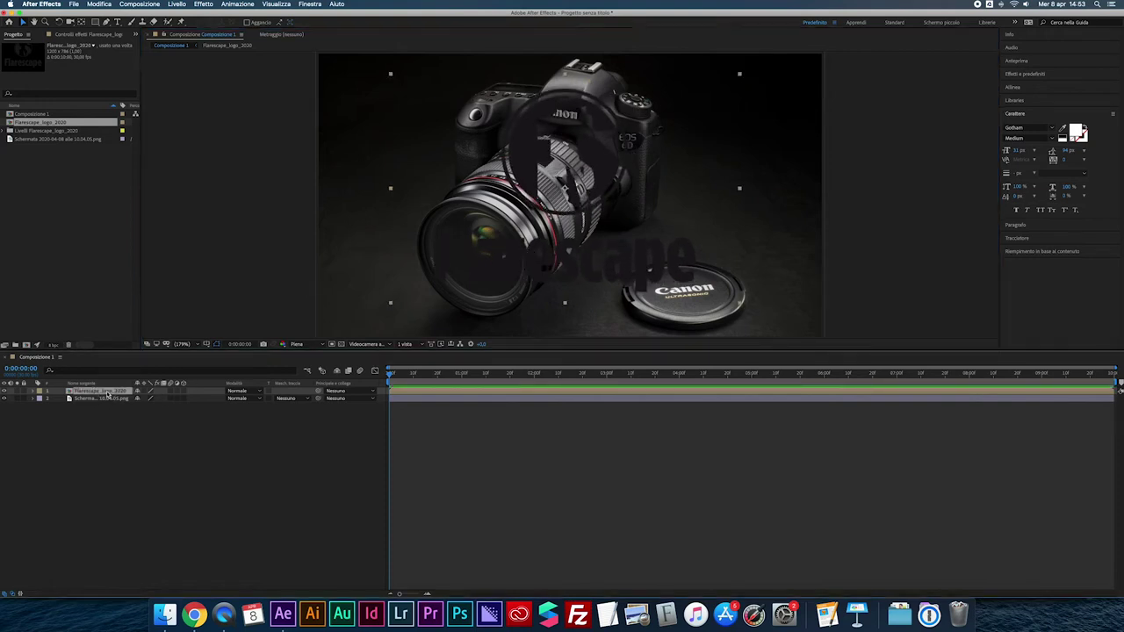
click(110, 399)
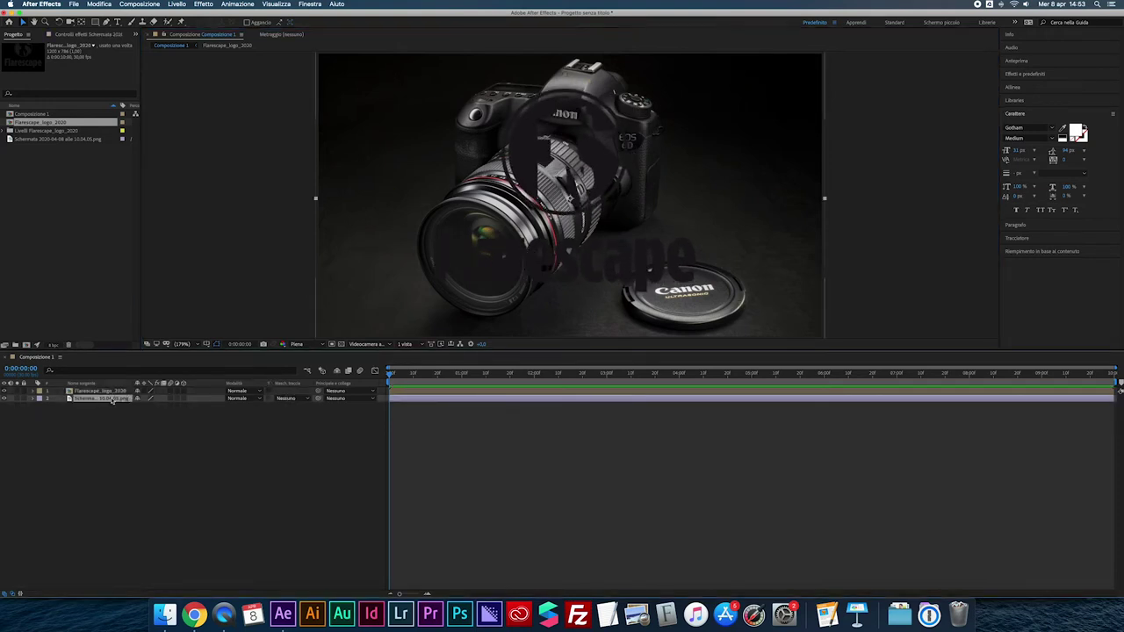
click(292, 398)
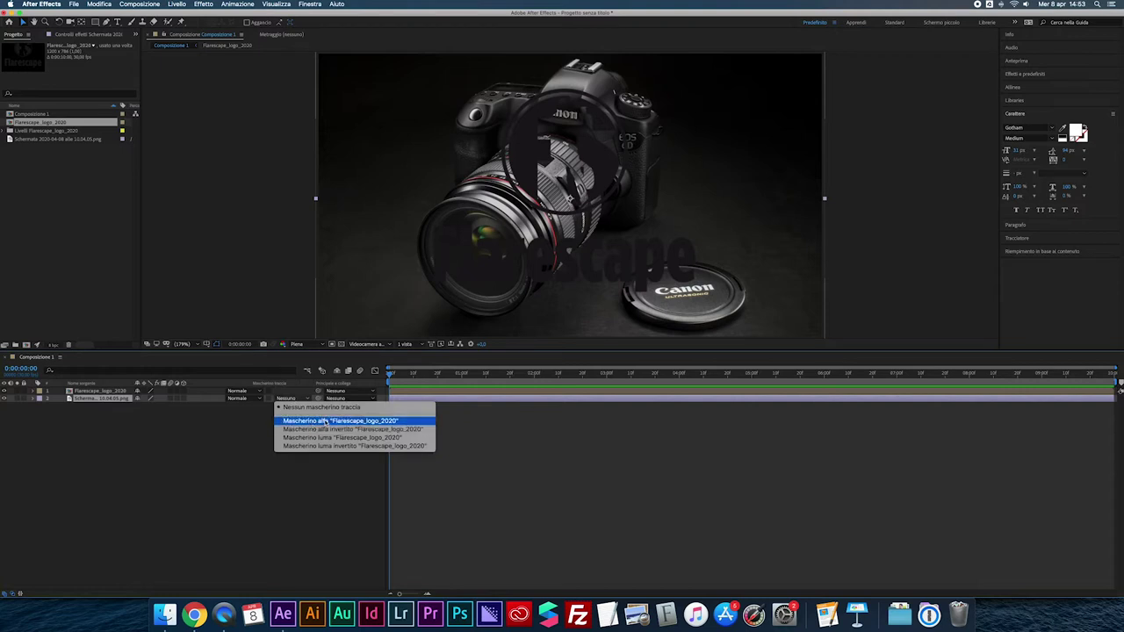
click(330, 423)
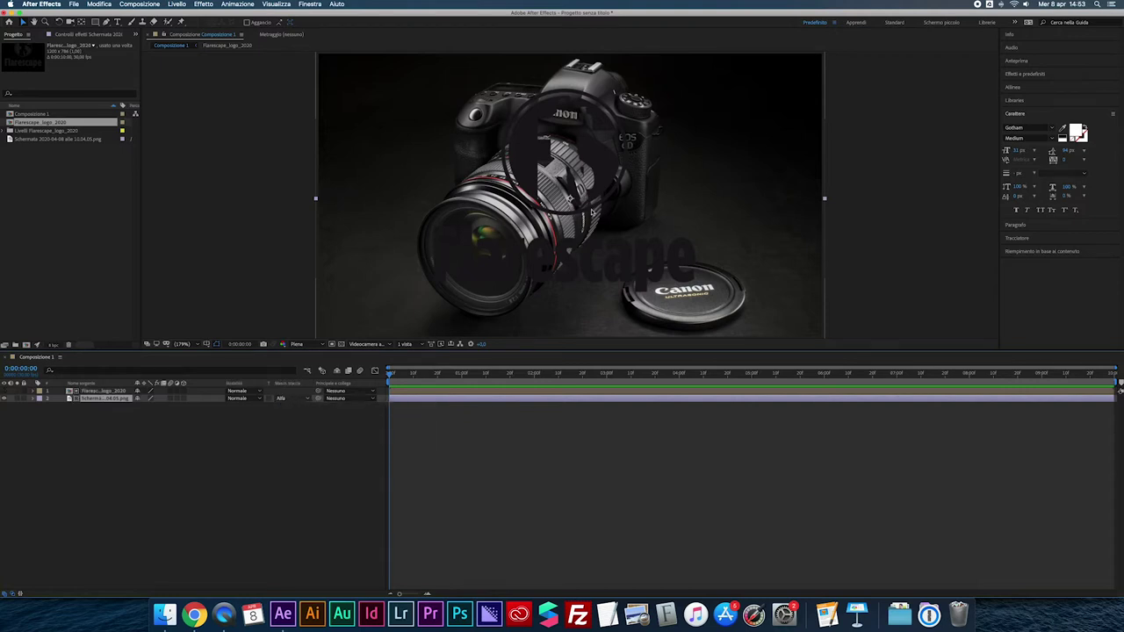
drag(510, 244, 523, 265)
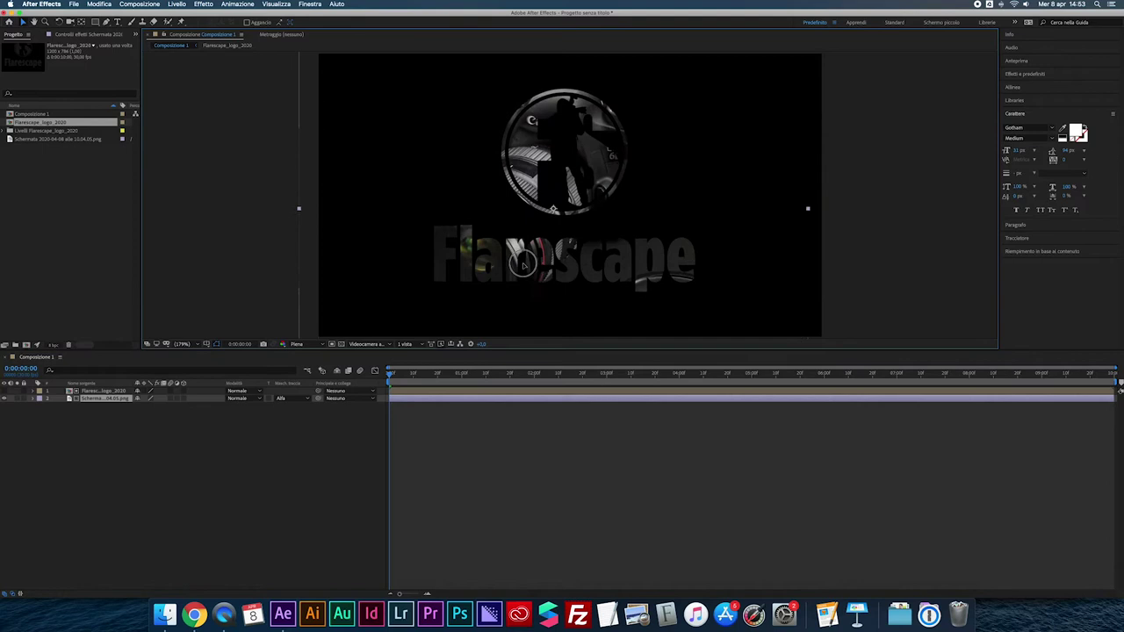
Try the inverted alpha matte (Mascherino alfa invertito), undo it, and select the Flarescape logo layer
click(290, 398)
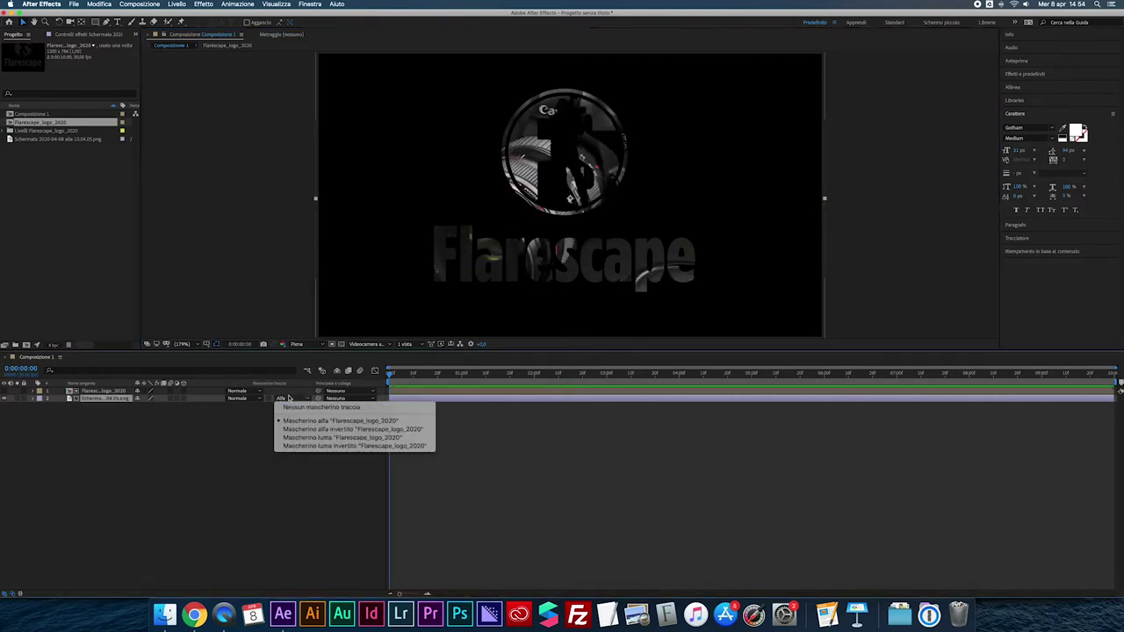
click(323, 429)
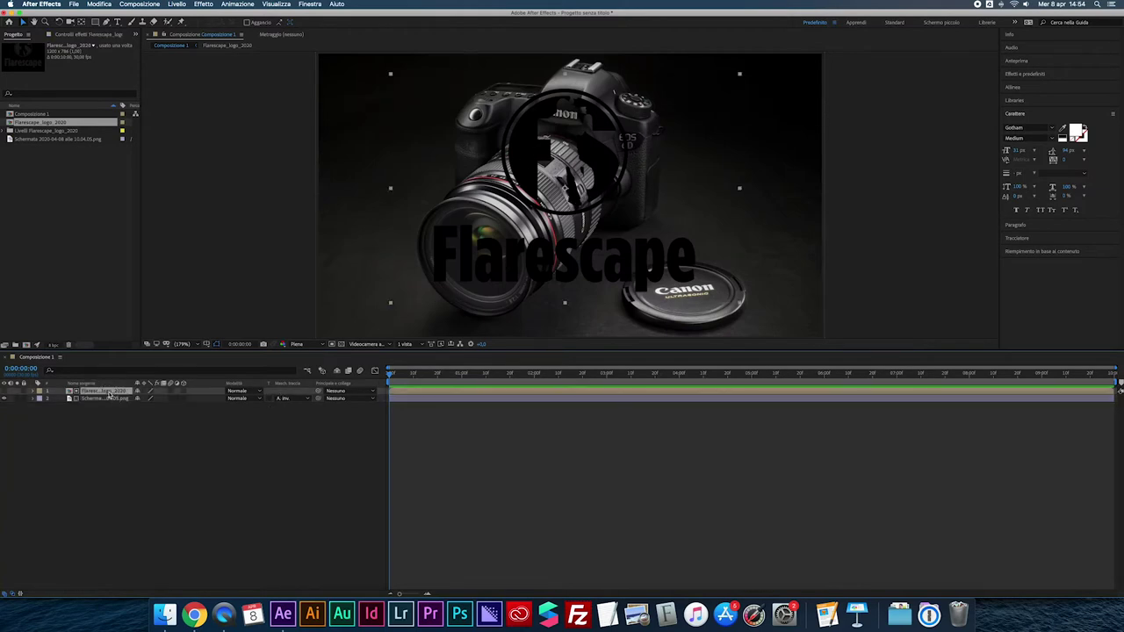
key(super+z)
key(super+z)
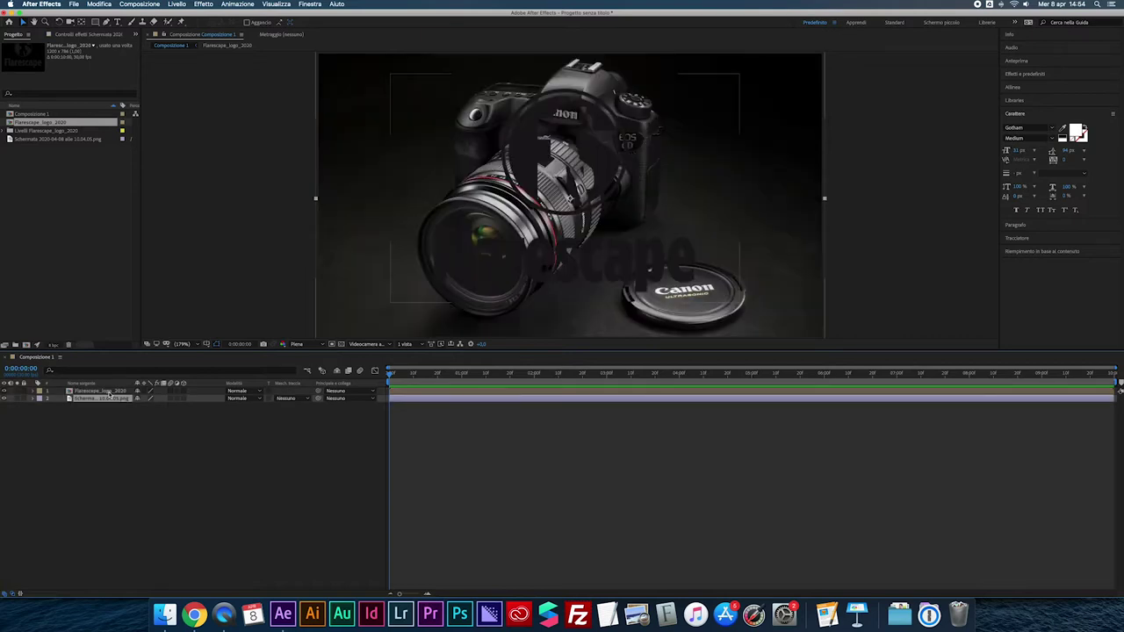
click(109, 392)
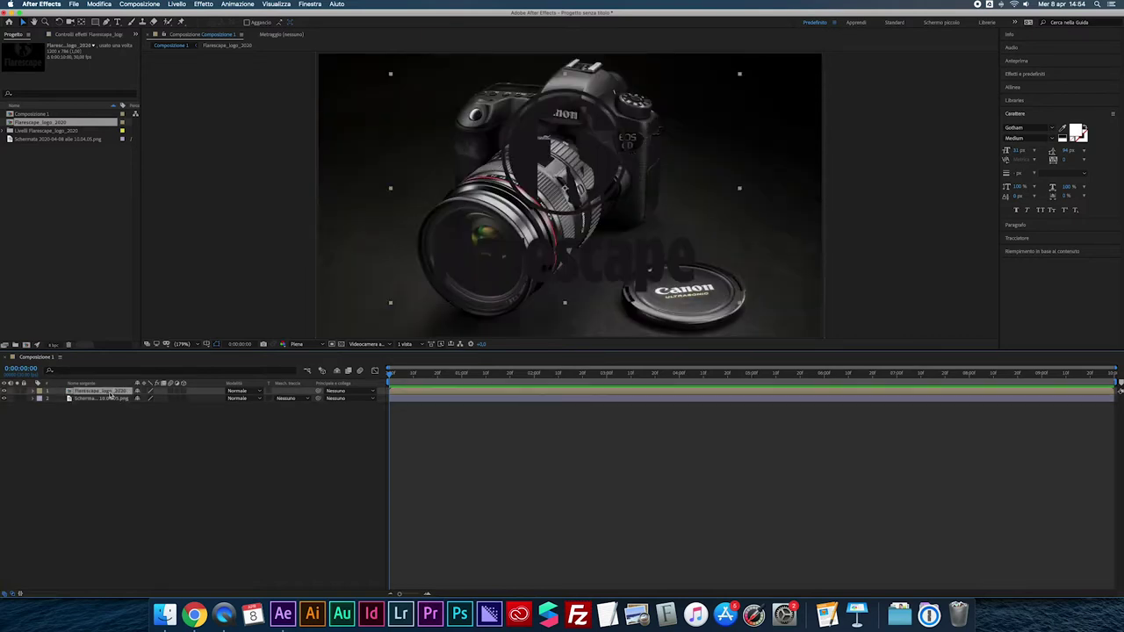
key(Delete)
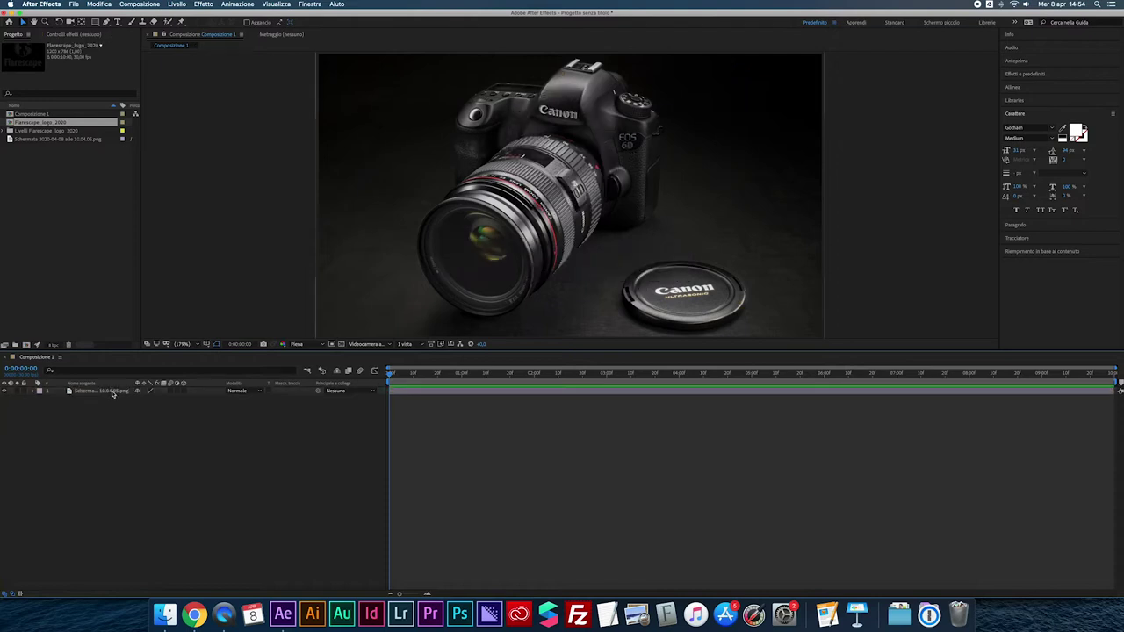
click(79, 394)
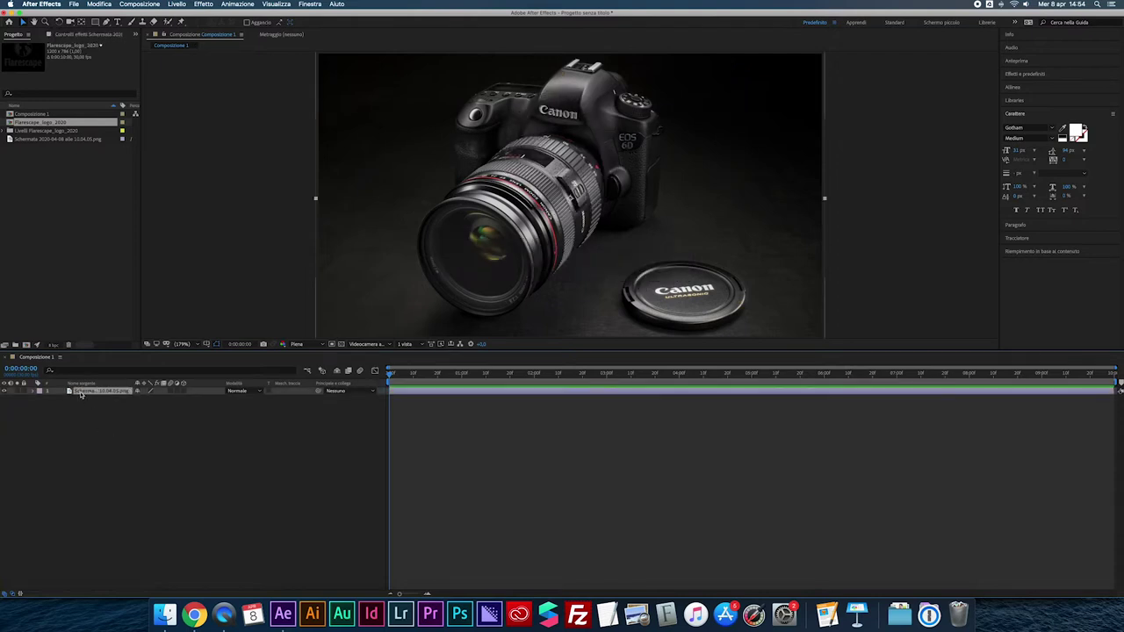
click(94, 22)
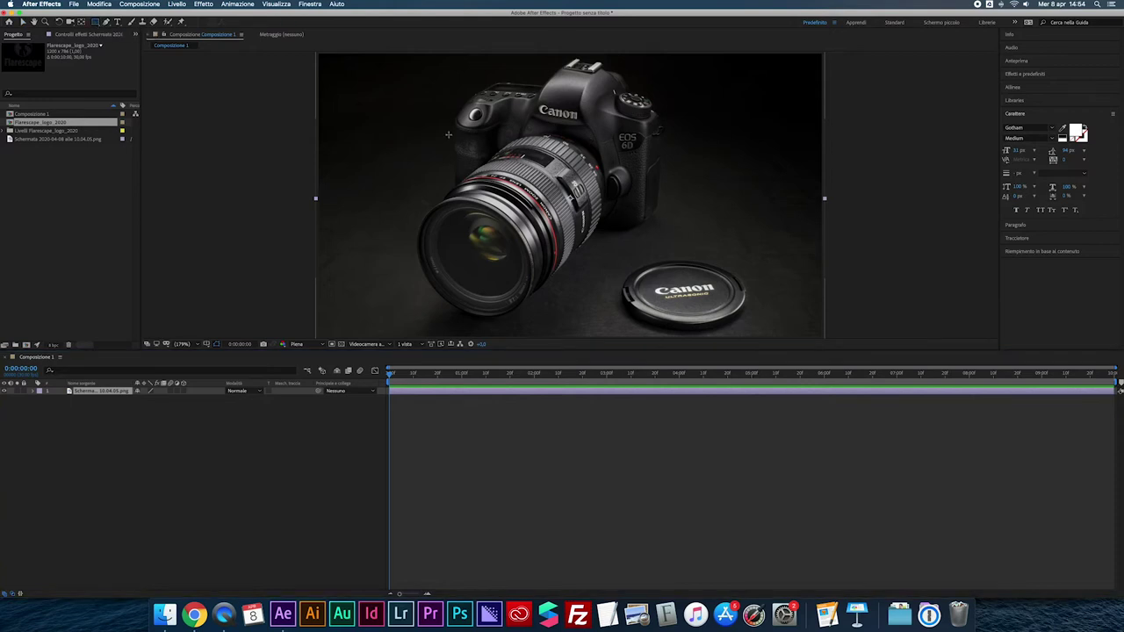
click(160, 464)
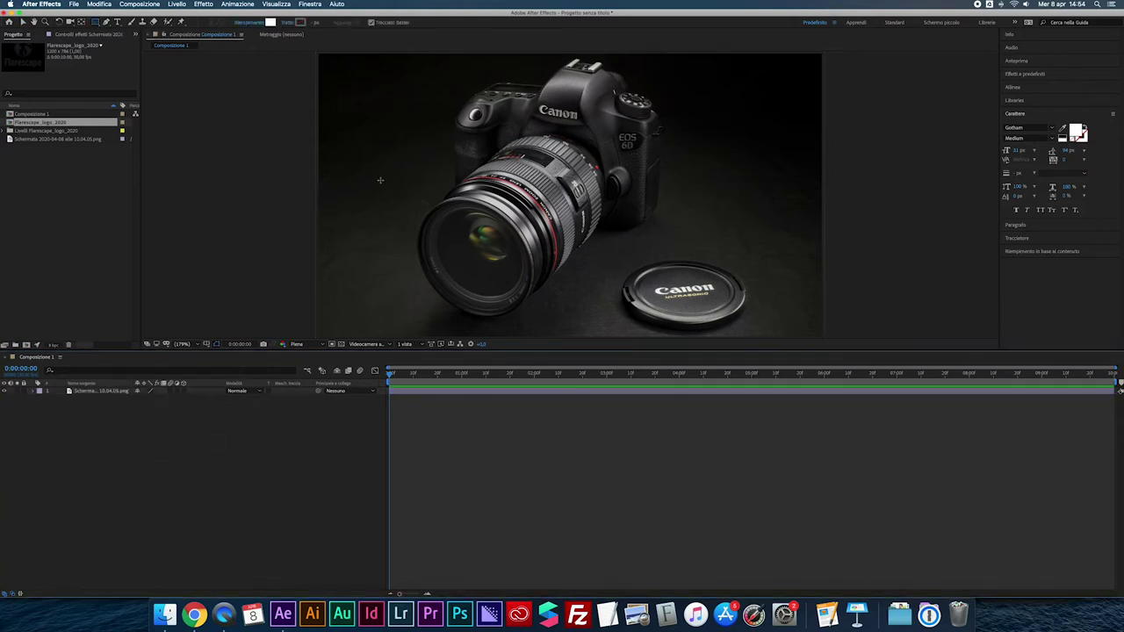
drag(358, 134, 553, 268)
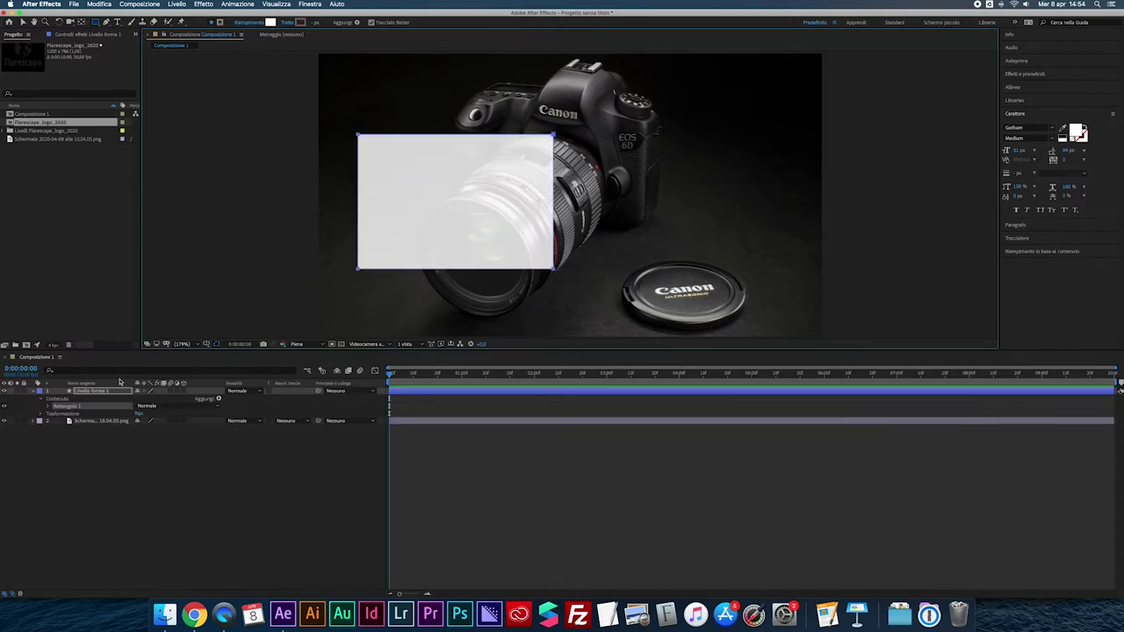
key(Delete)
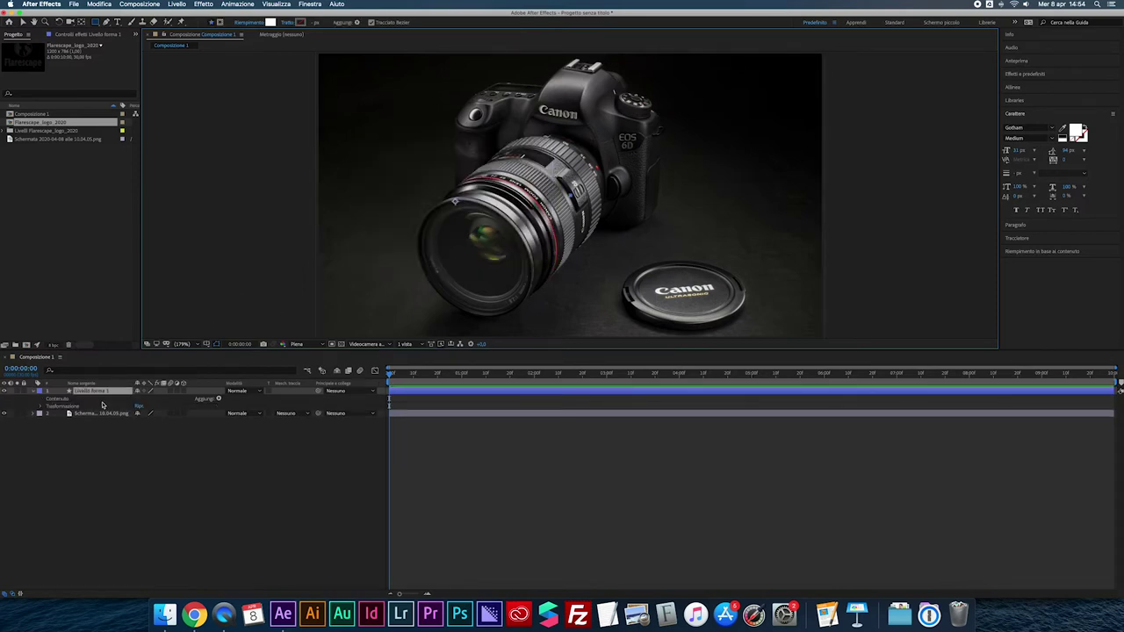
key(Delete)
click(92, 395)
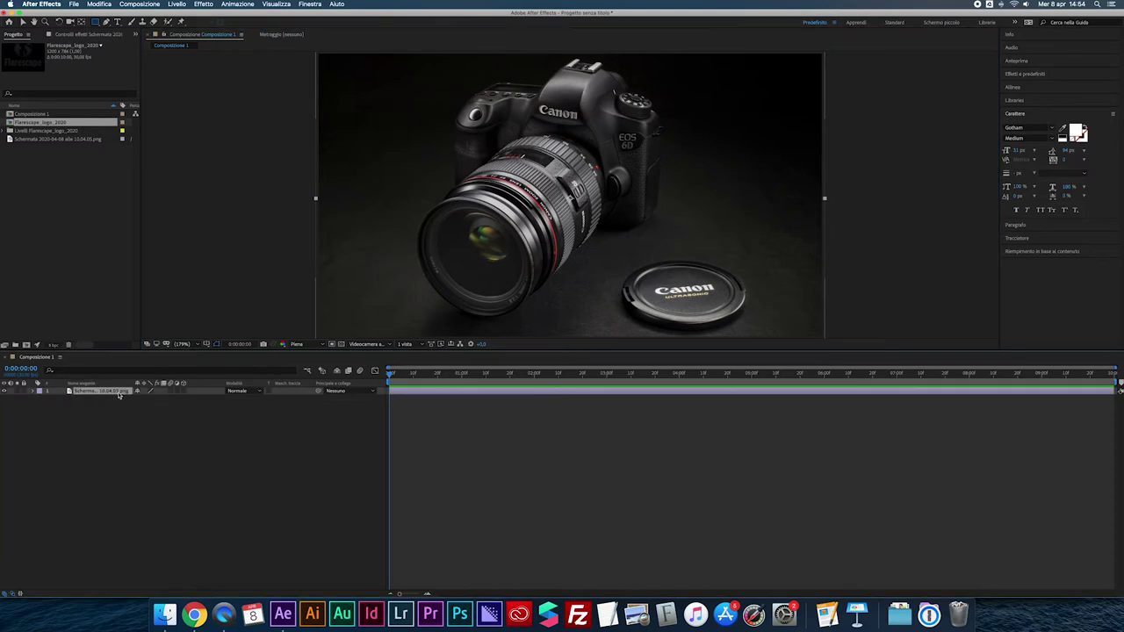
Draw a rectangle mask around the camera lens on the photo layer
mouse_move(401, 99)
mouse_down()
mouse_move(673, 277)
mouse_move(669, 285)
mouse_move(542, 213)
mouse_move(544, 226)
mouse_move(691, 257)
mouse_move(664, 225)
mouse_move(544, 312)
mouse_up()
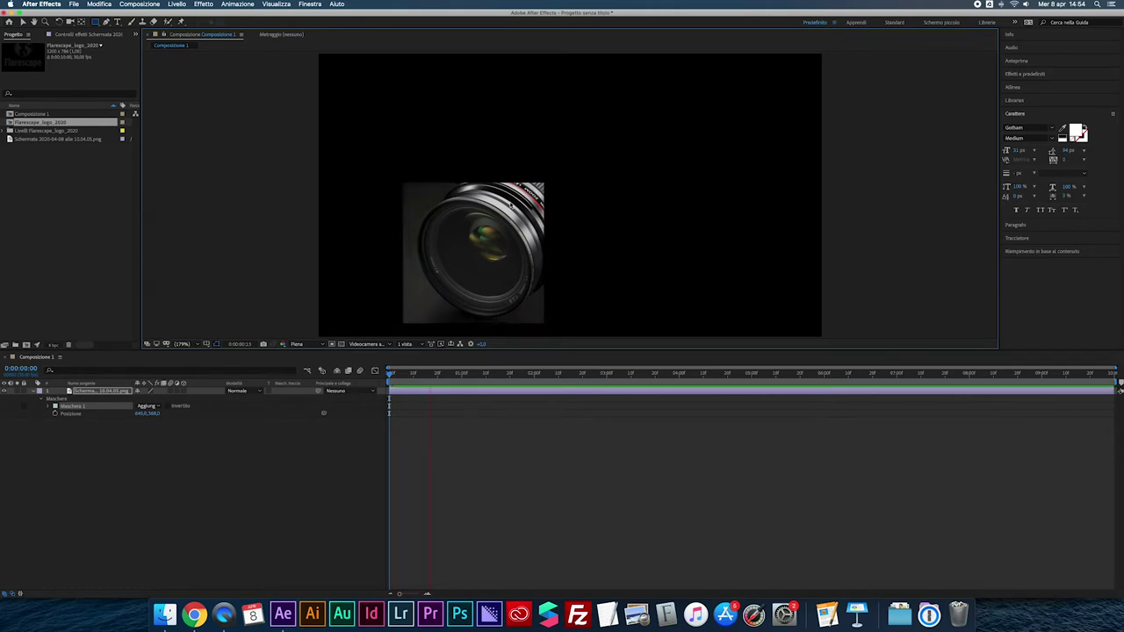
click(494, 250)
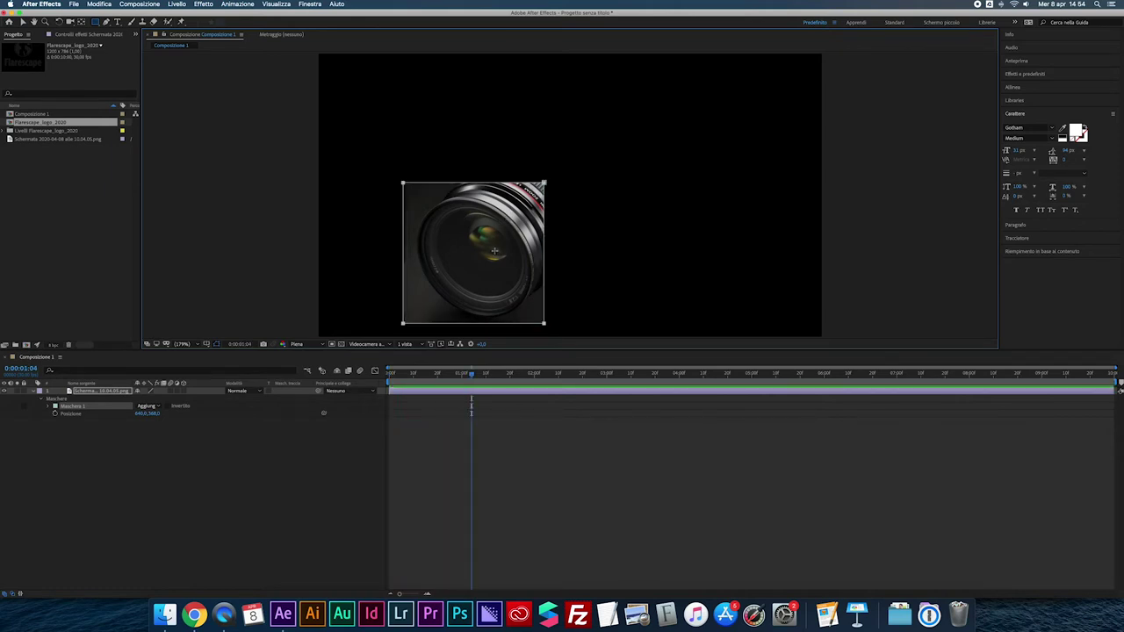
click(84, 446)
Move the lens crop up and to the right, then slightly back left and down
key(q)
key(v)
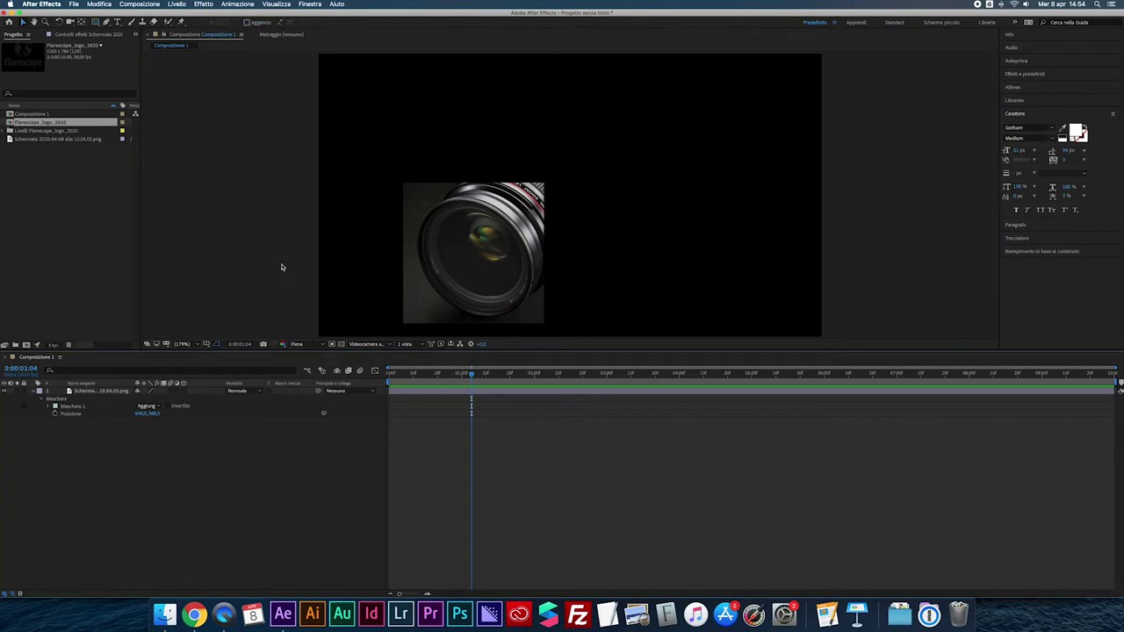
click(432, 220)
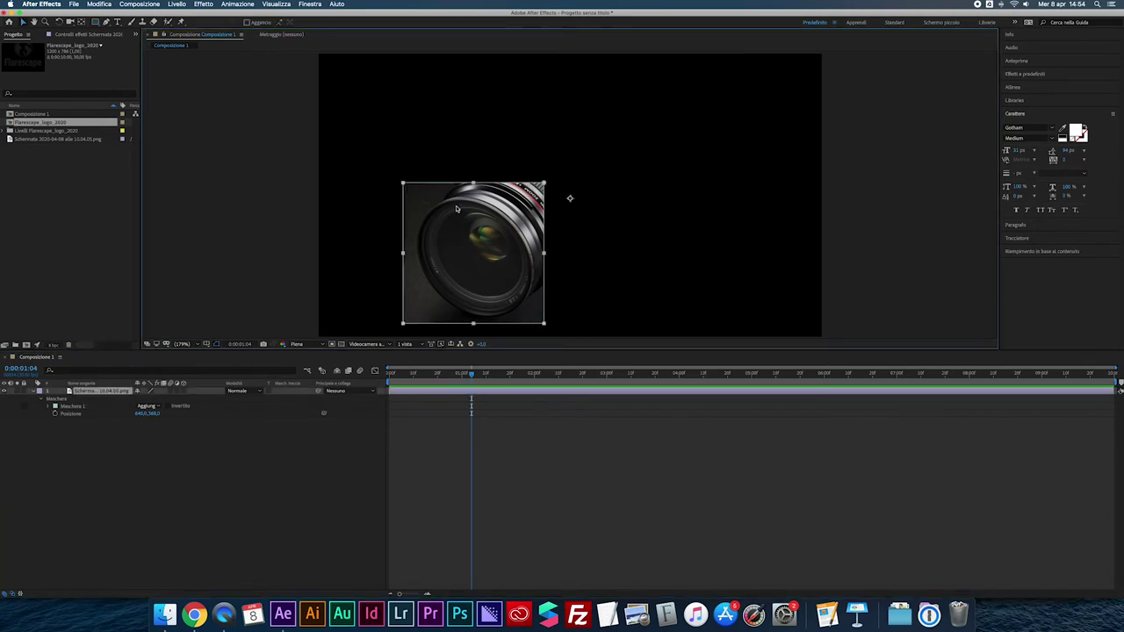
drag(457, 209, 530, 153)
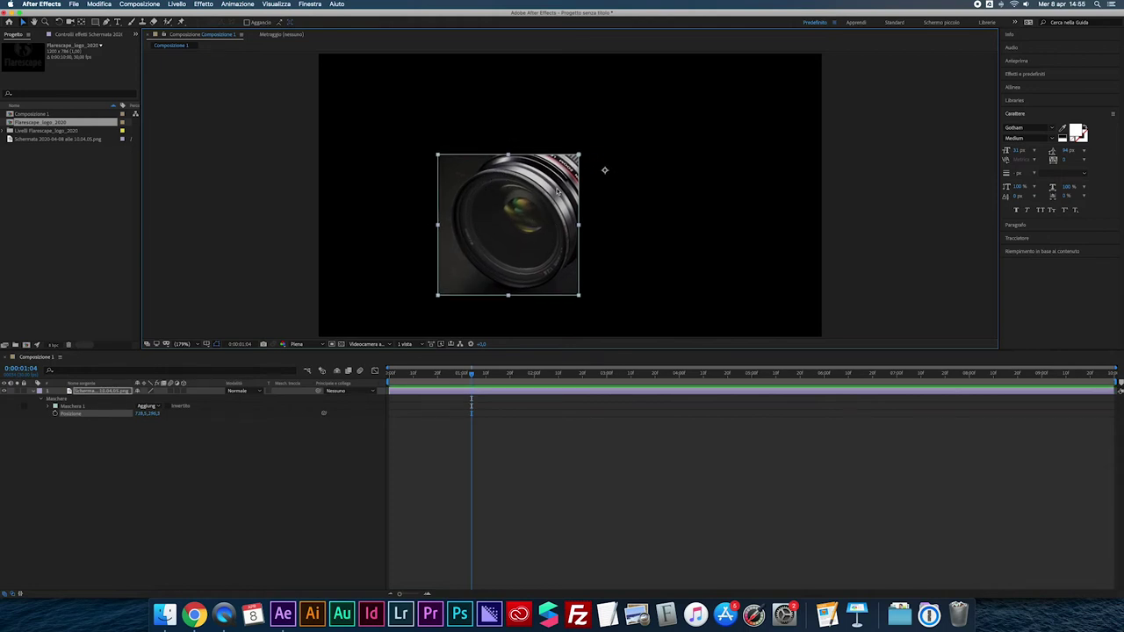
drag(558, 190, 520, 218)
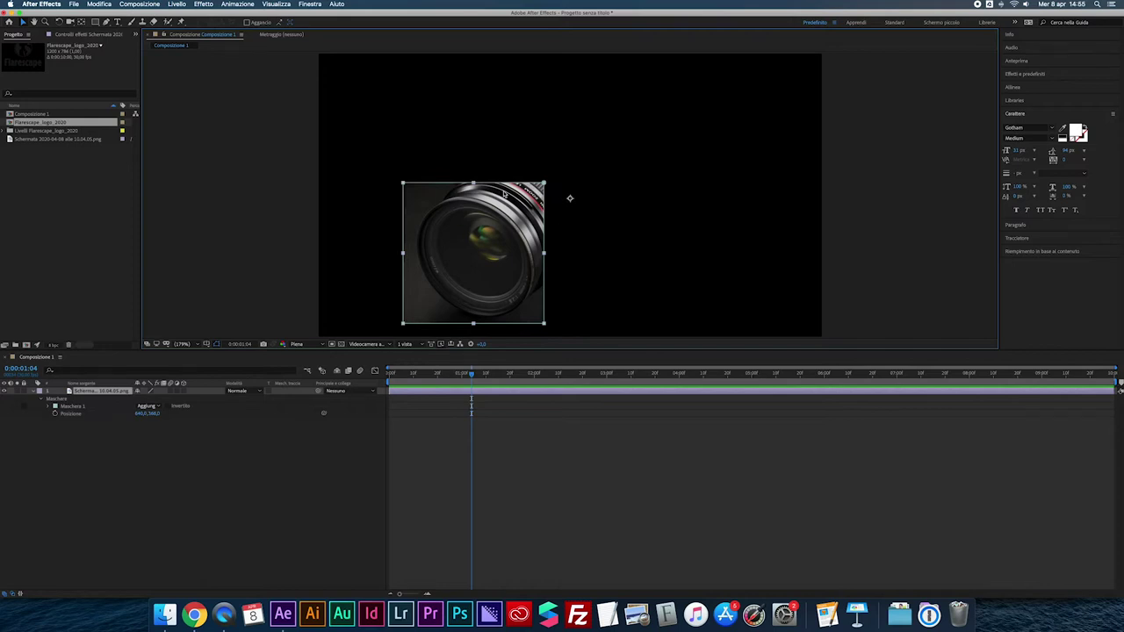
Move the rectangular mask up, then right and down onto the lens barrel
click(417, 186)
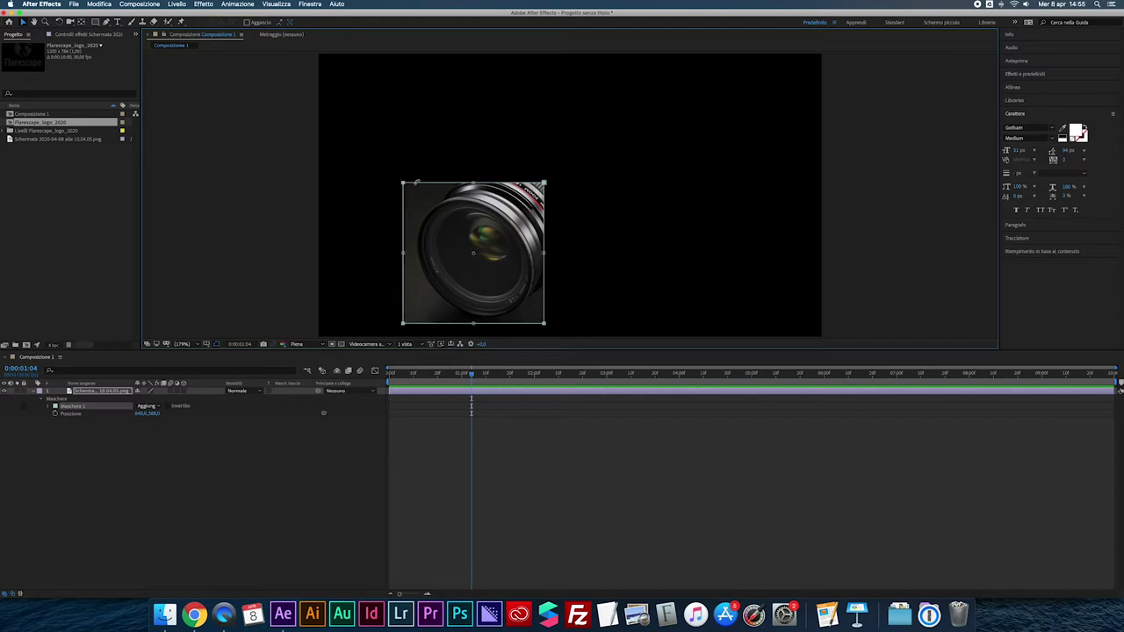
mouse_move(416, 190)
mouse_down()
mouse_move(447, 137)
mouse_move(411, 115)
mouse_move(452, 145)
mouse_move(420, 131)
mouse_up()
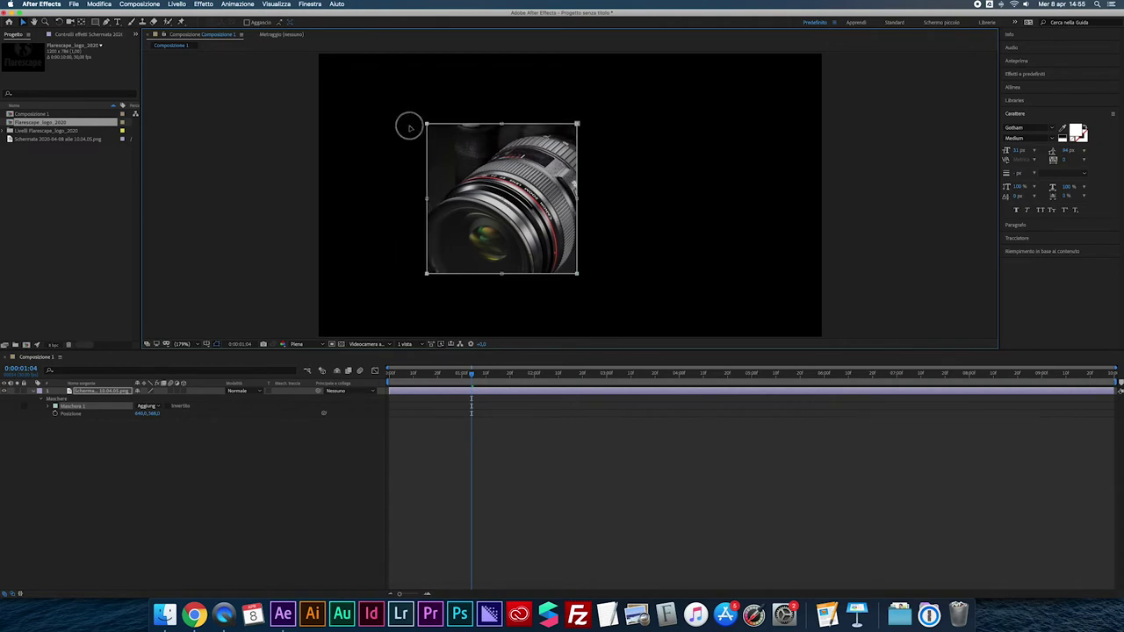
drag(420, 132, 436, 134)
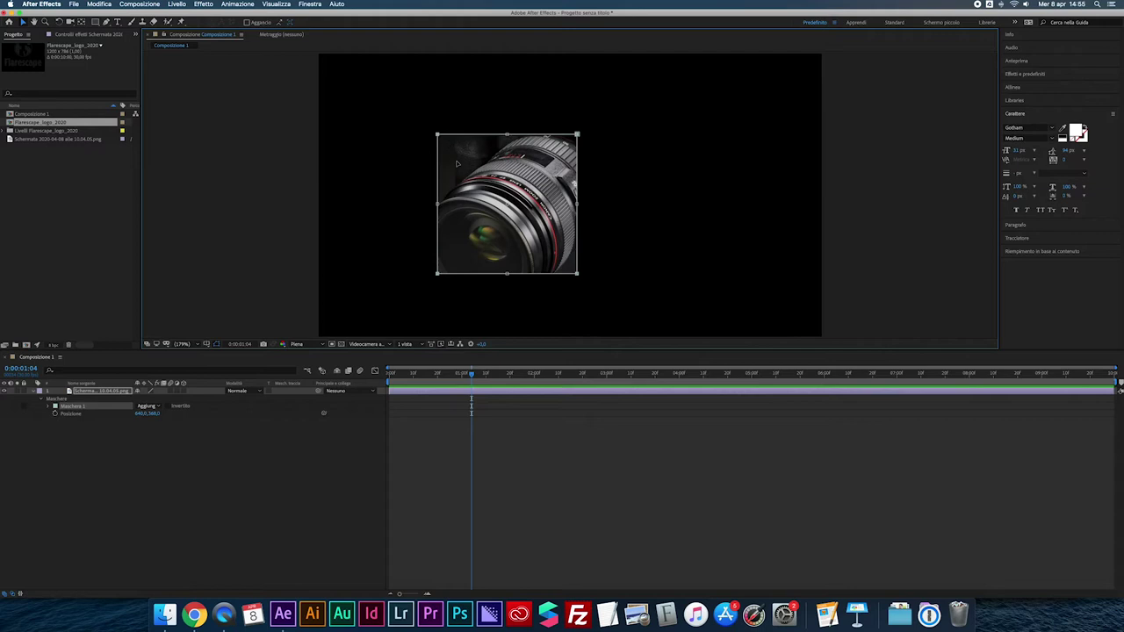
drag(518, 184, 564, 200)
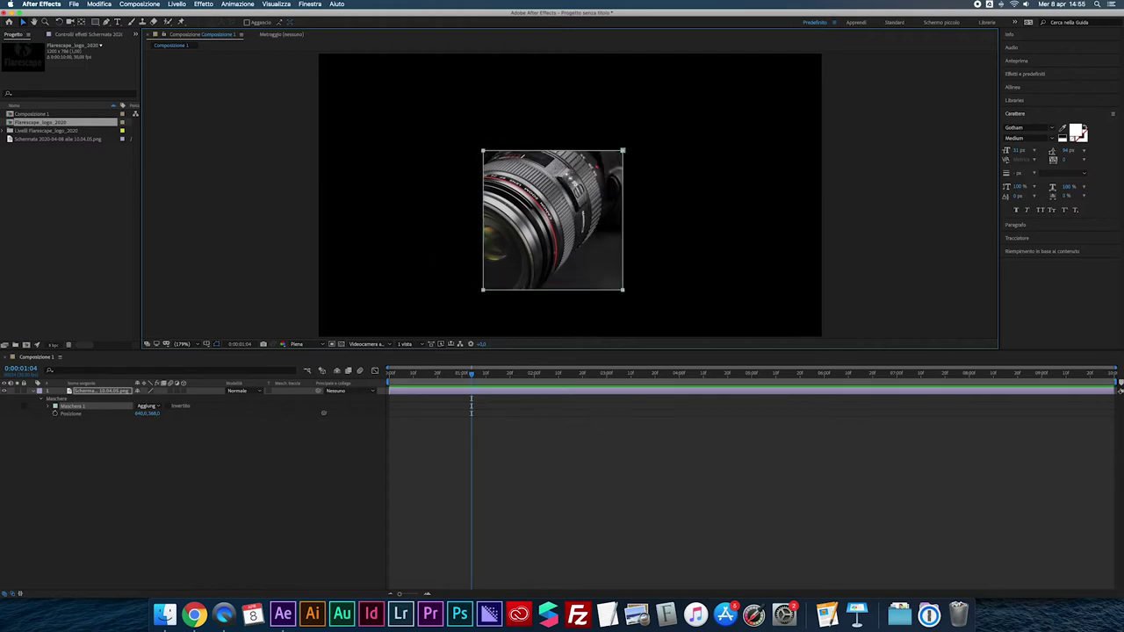
click(236, 233)
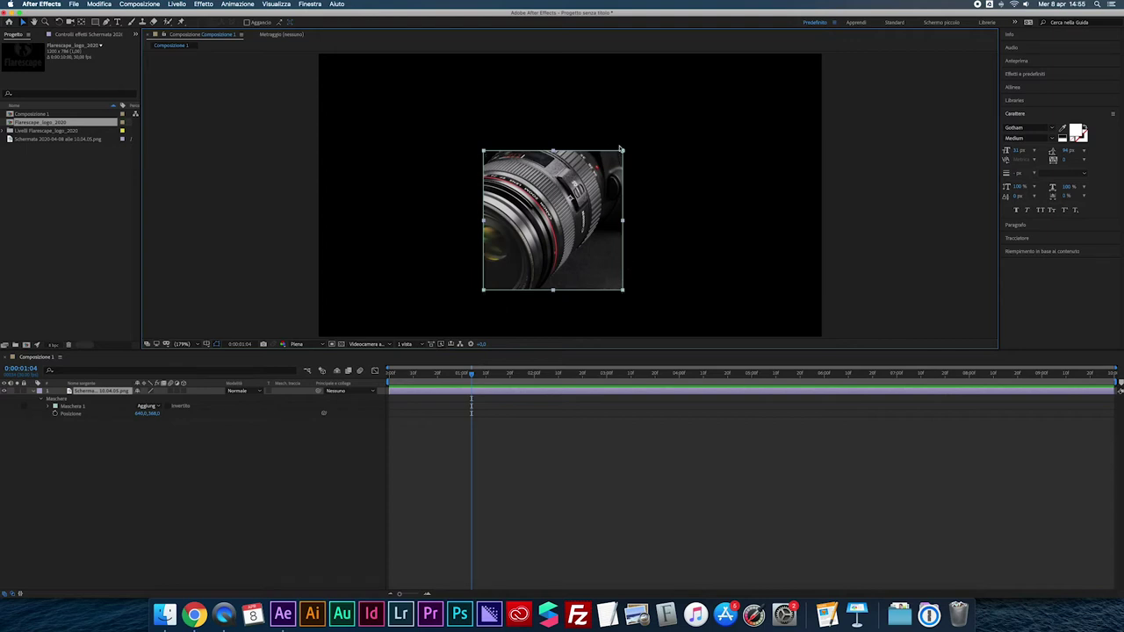
Drag the mask corners outward to reshape it, undo the widening, and reselect the mask
drag(483, 152, 403, 111)
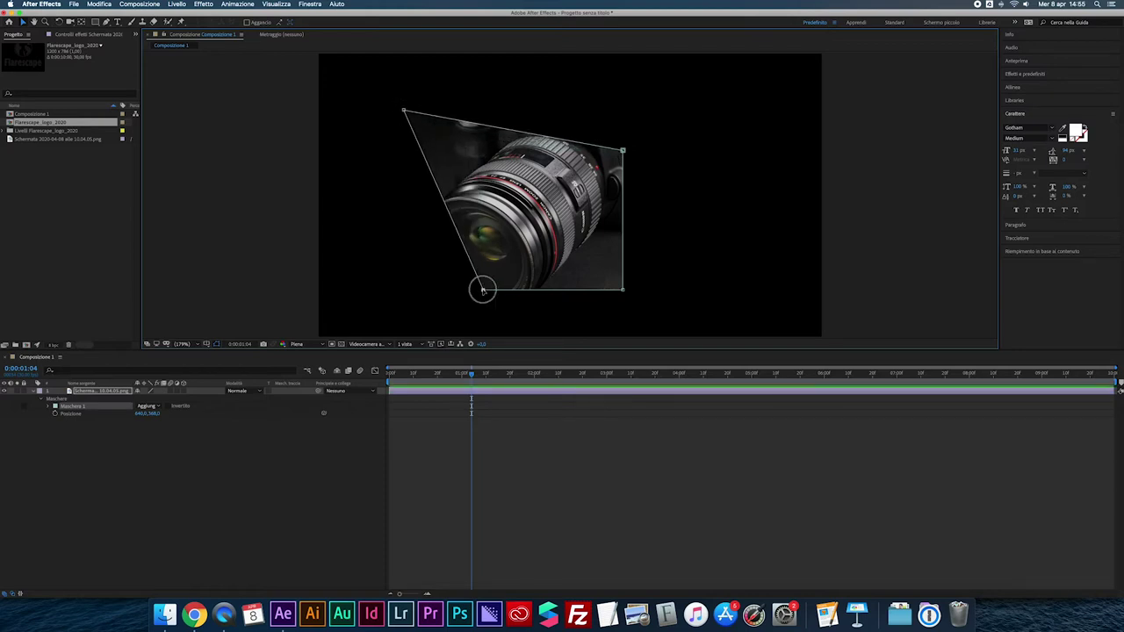
drag(482, 289, 396, 323)
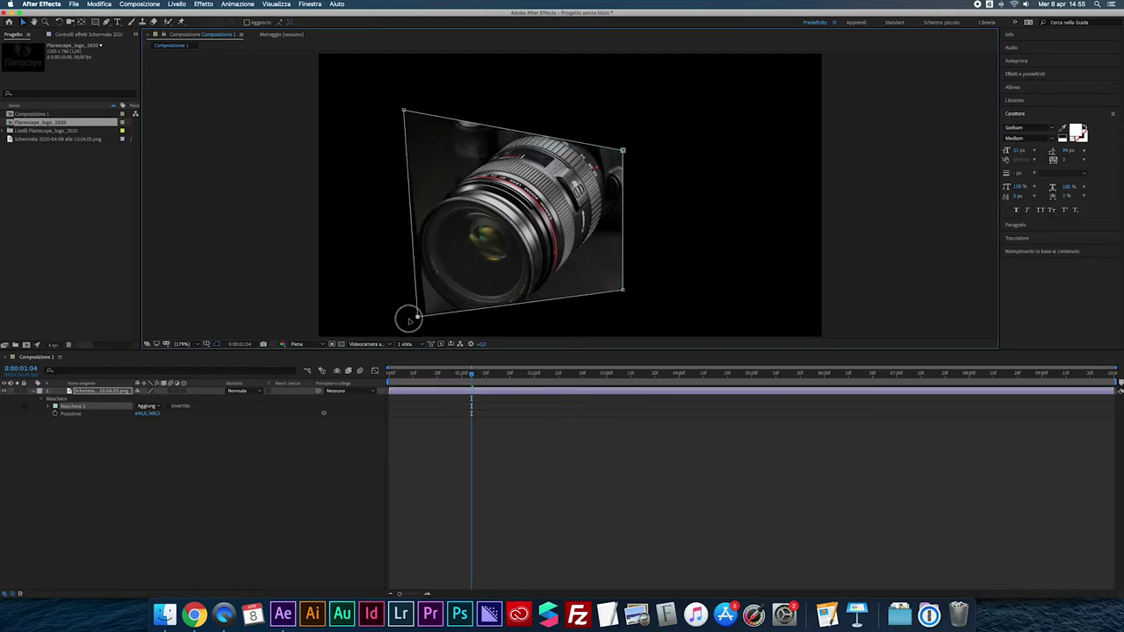
click(643, 317)
drag(623, 291, 646, 314)
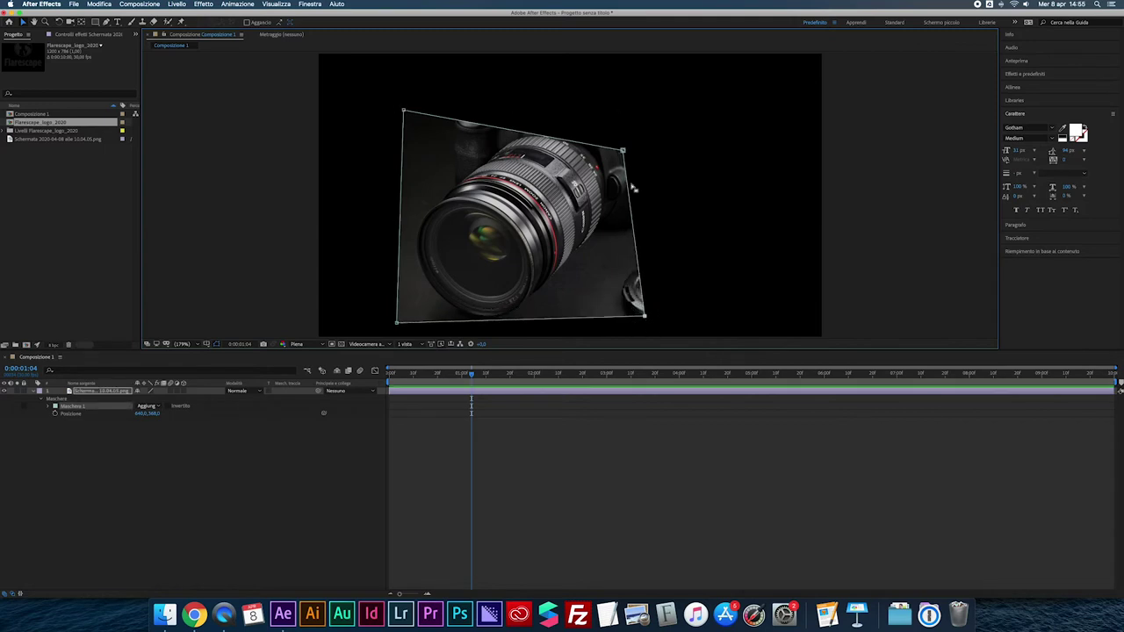
drag(622, 150, 647, 124)
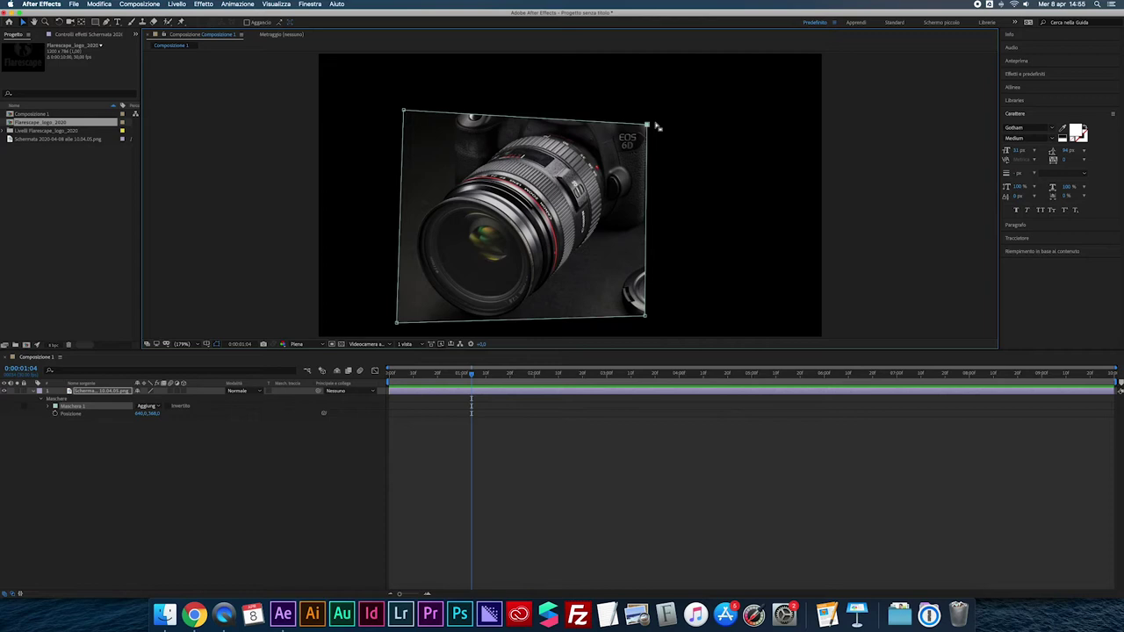
key(super+z)
key(super+z)
key(super+z)
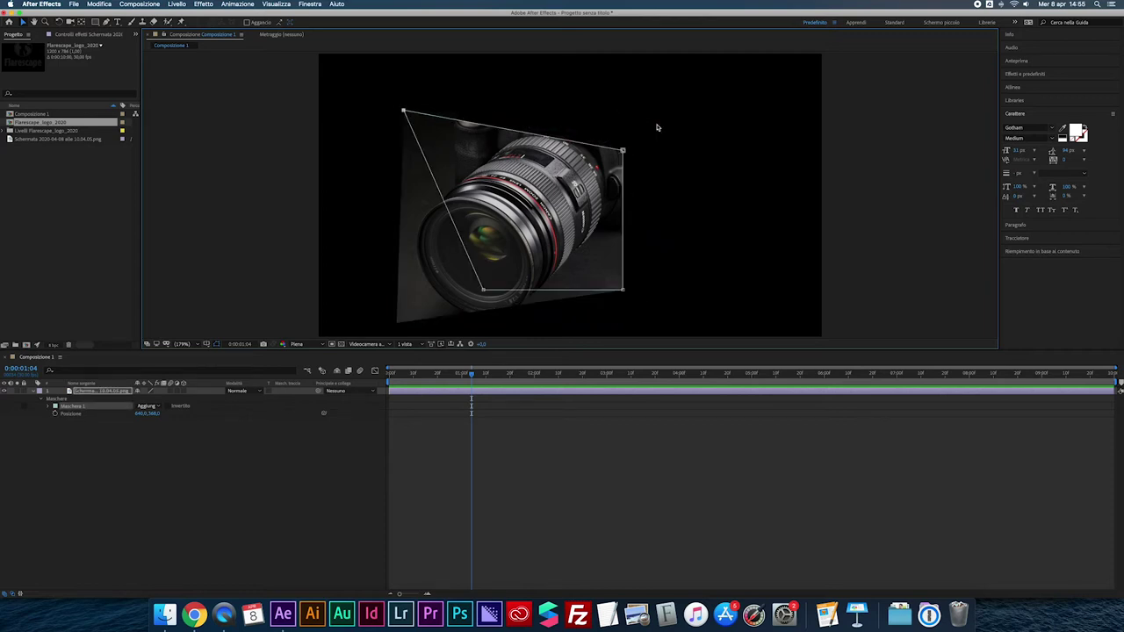
key(super+z)
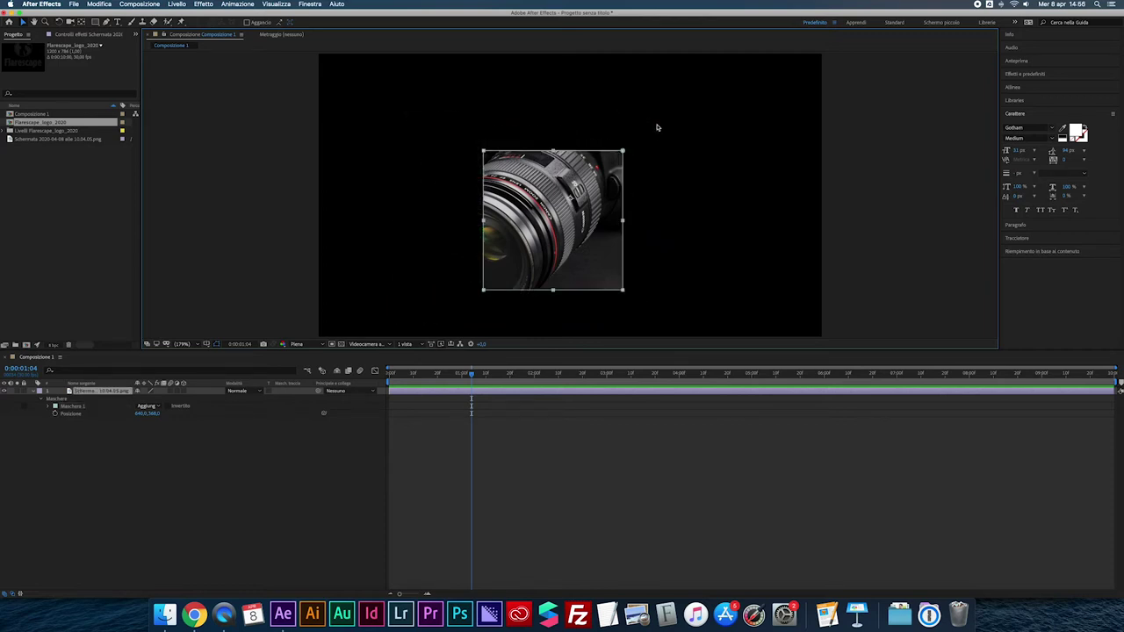
click(73, 407)
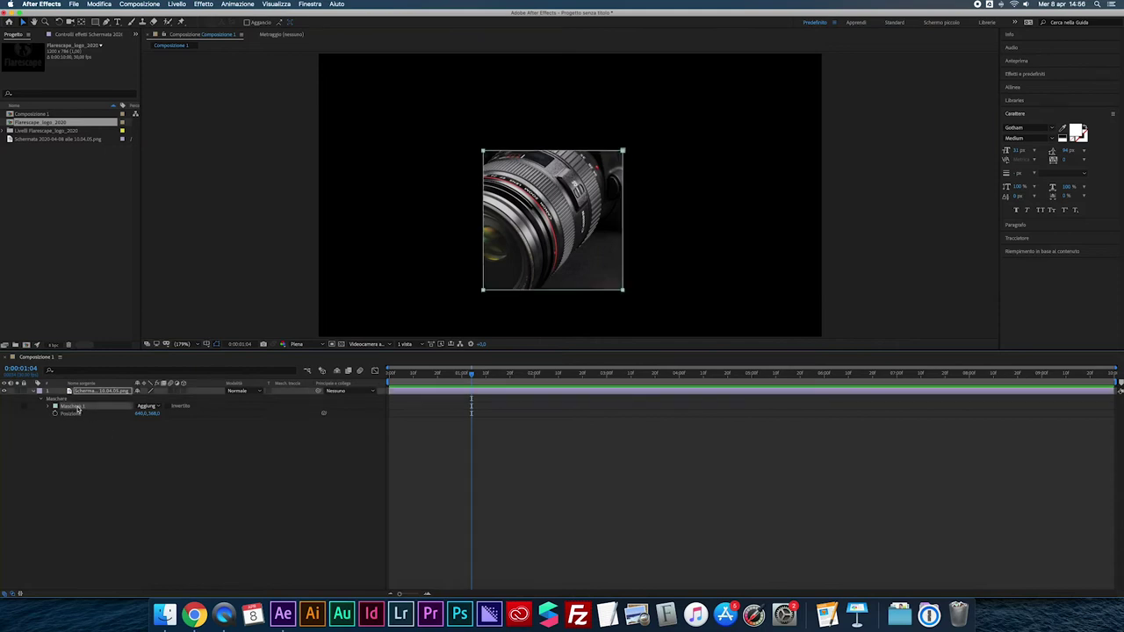
Reset the Maschera 1 path to an Ellisse shape via the Forma mask shape dialog
click(49, 407)
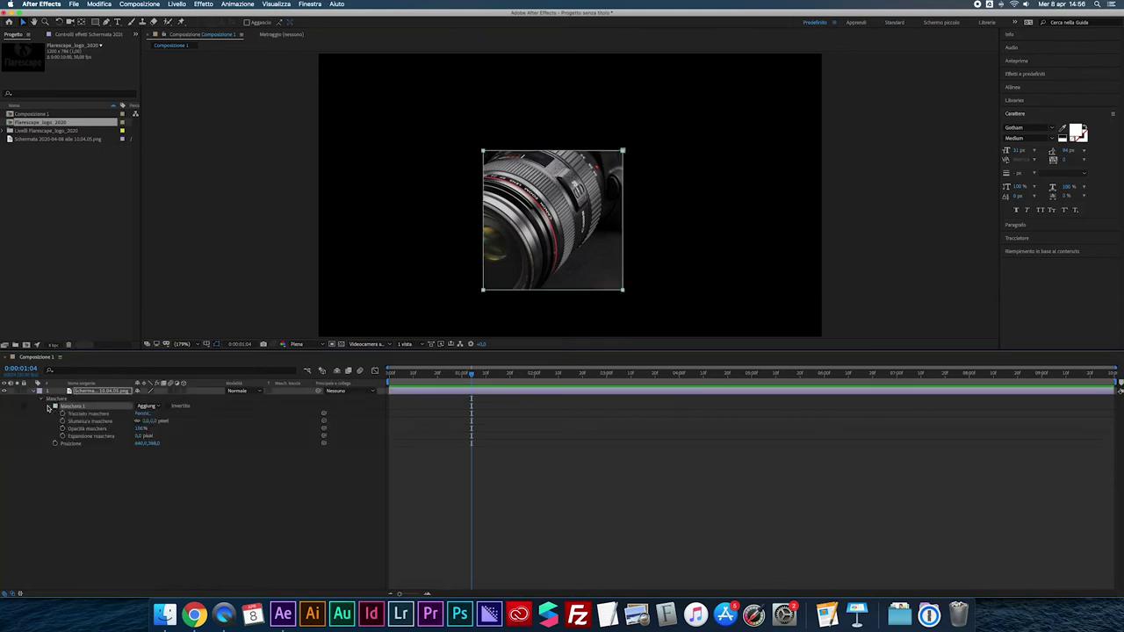
click(80, 414)
click(140, 414)
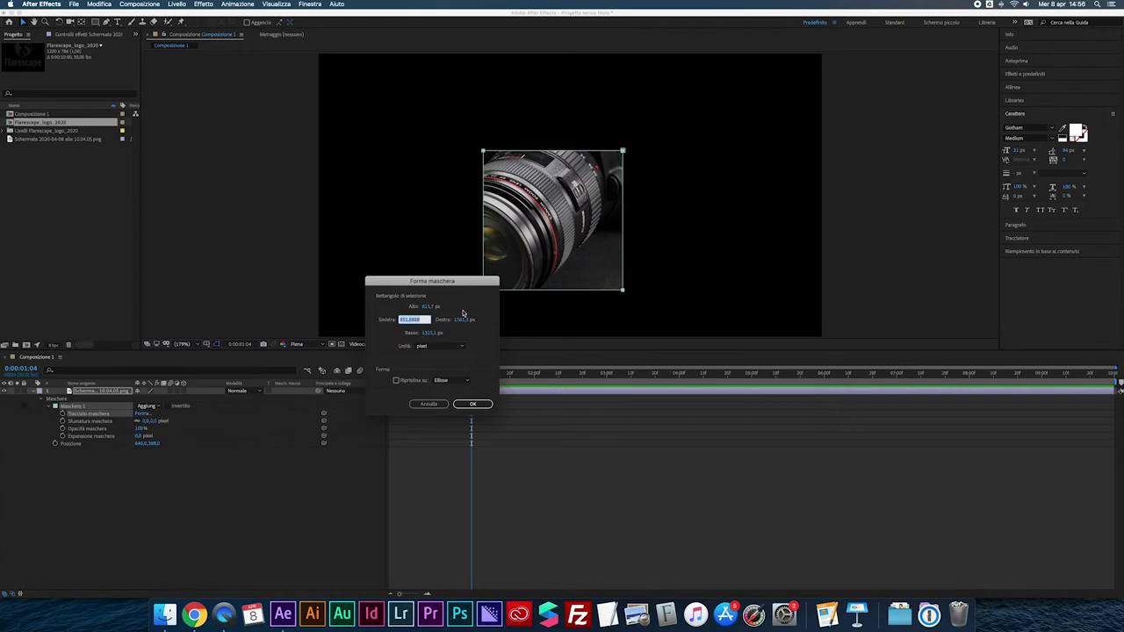
drag(463, 285, 294, 302)
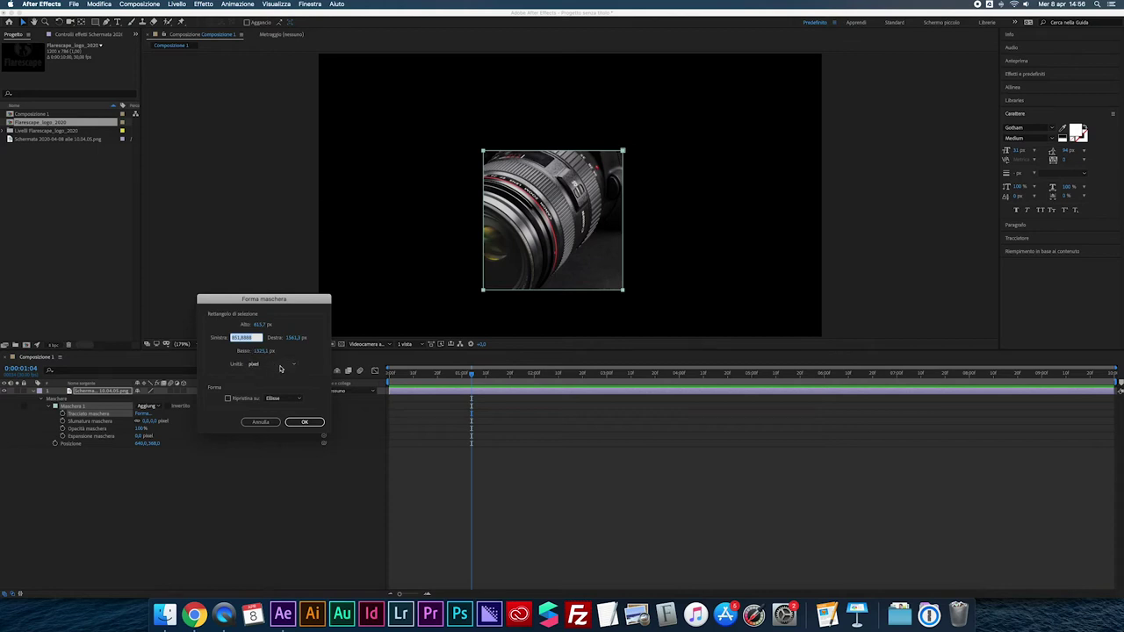
click(228, 399)
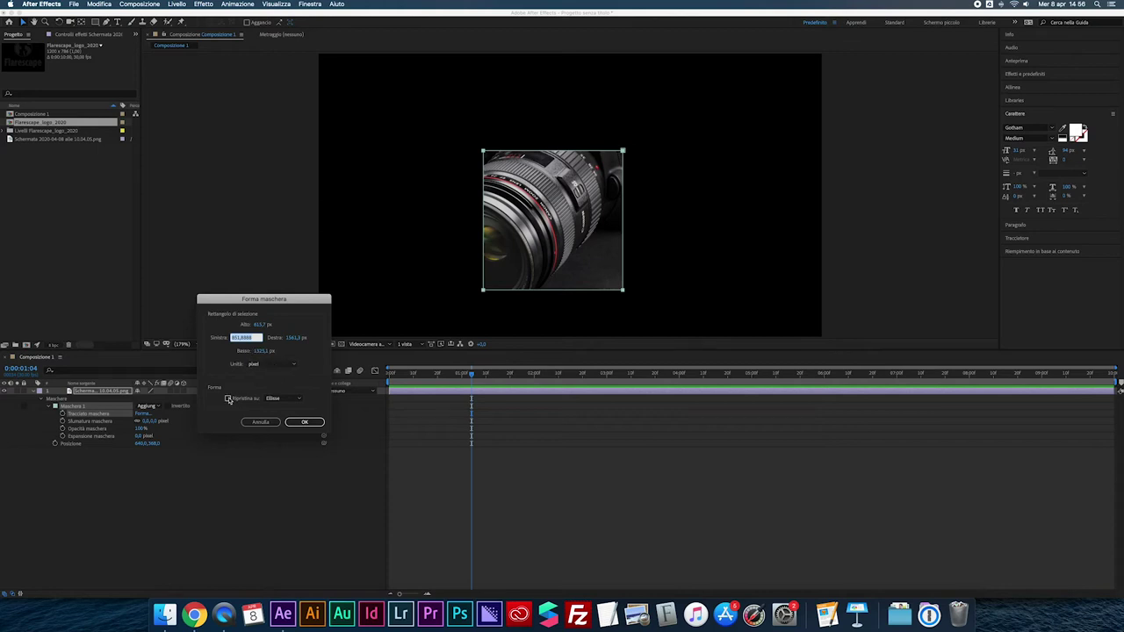
click(281, 398)
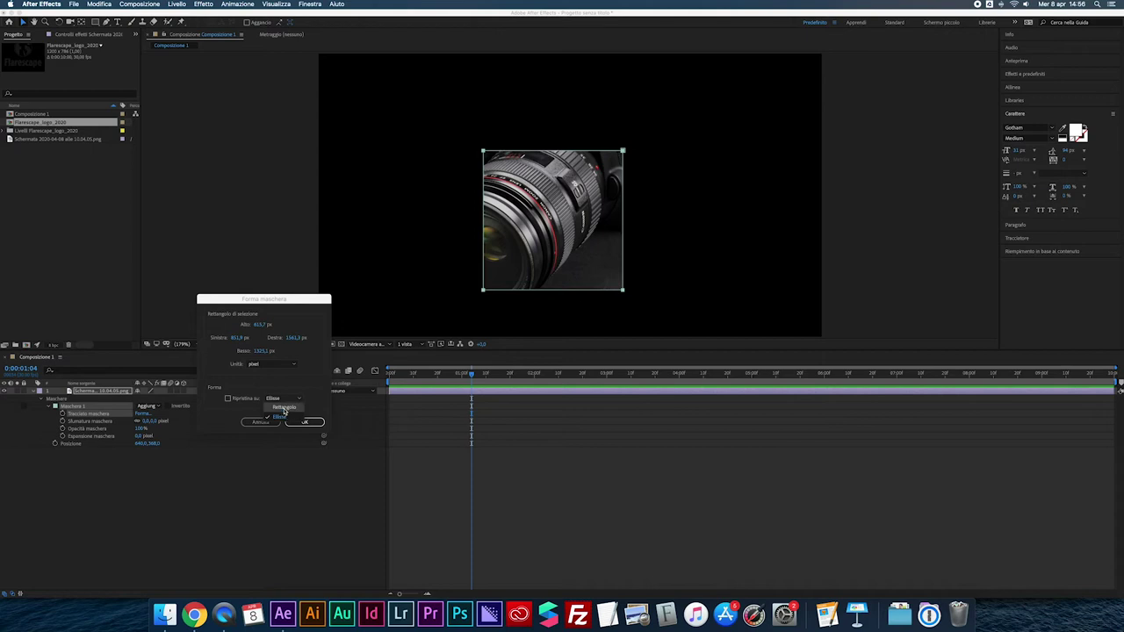
click(282, 418)
click(236, 400)
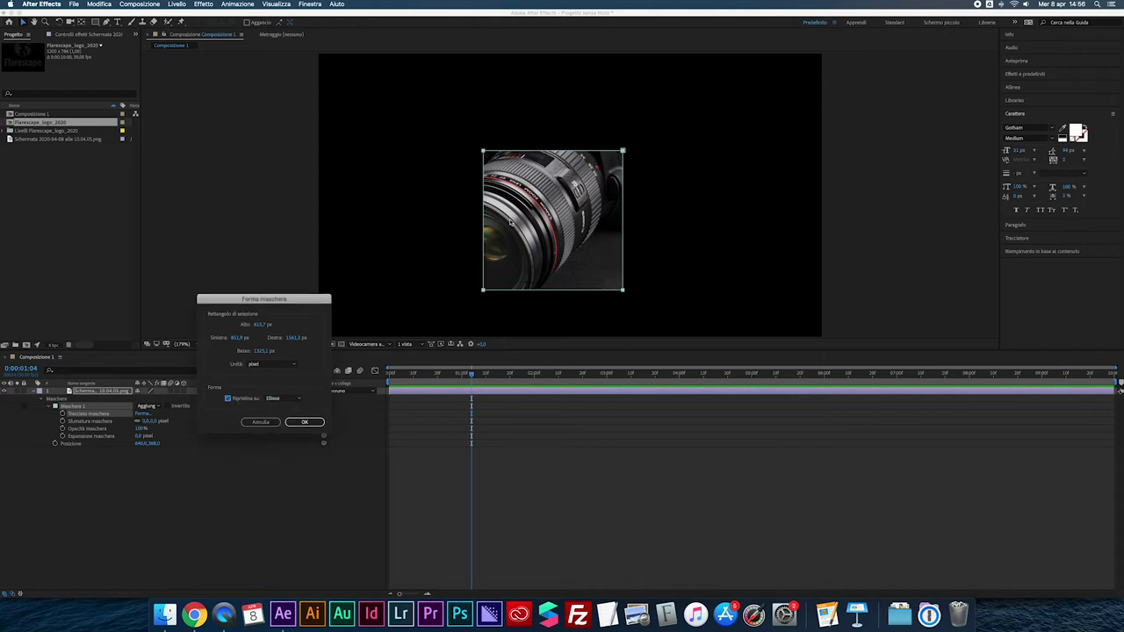
click(304, 421)
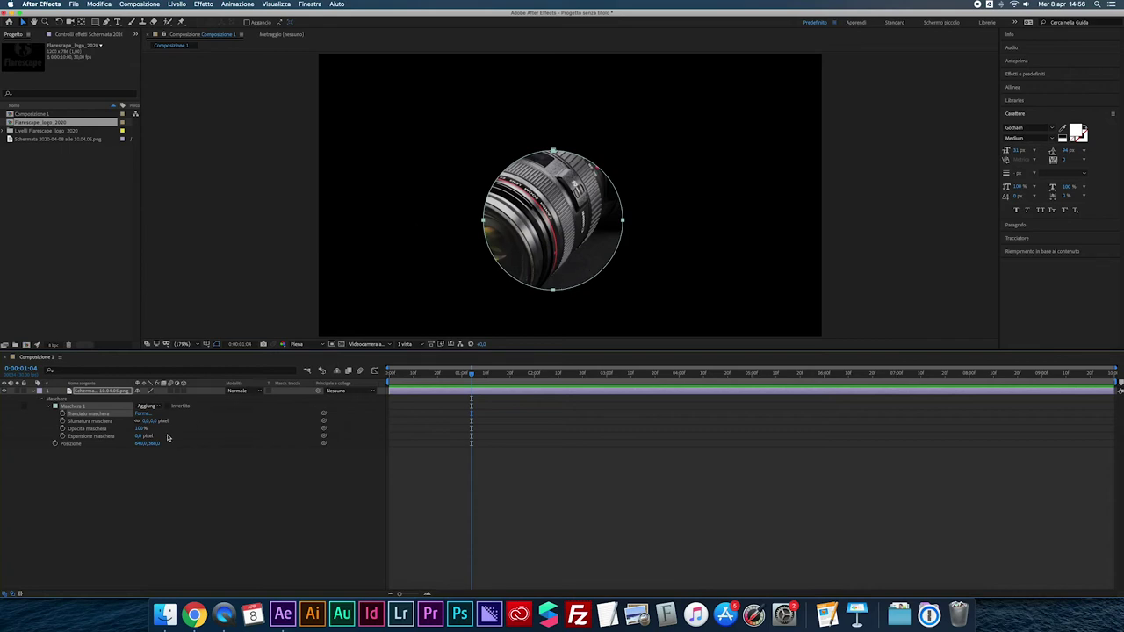
Try a Destra value of 2000 to widen the ellipse, then undo back to a circle
click(142, 414)
click(298, 338)
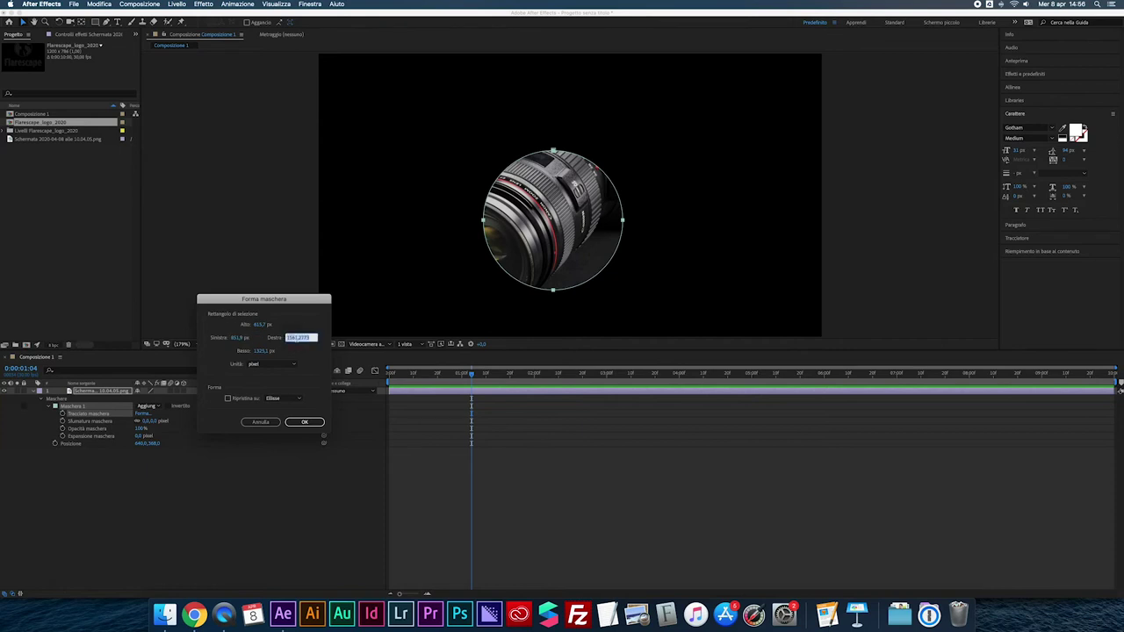
text(2000)
key(Return)
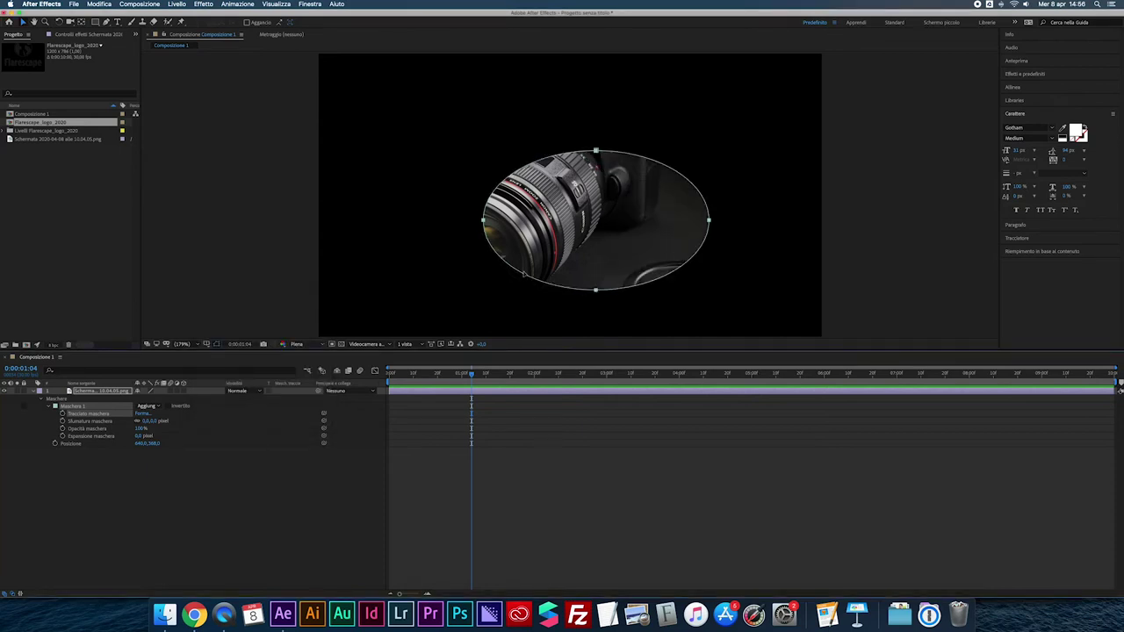
key(super+z)
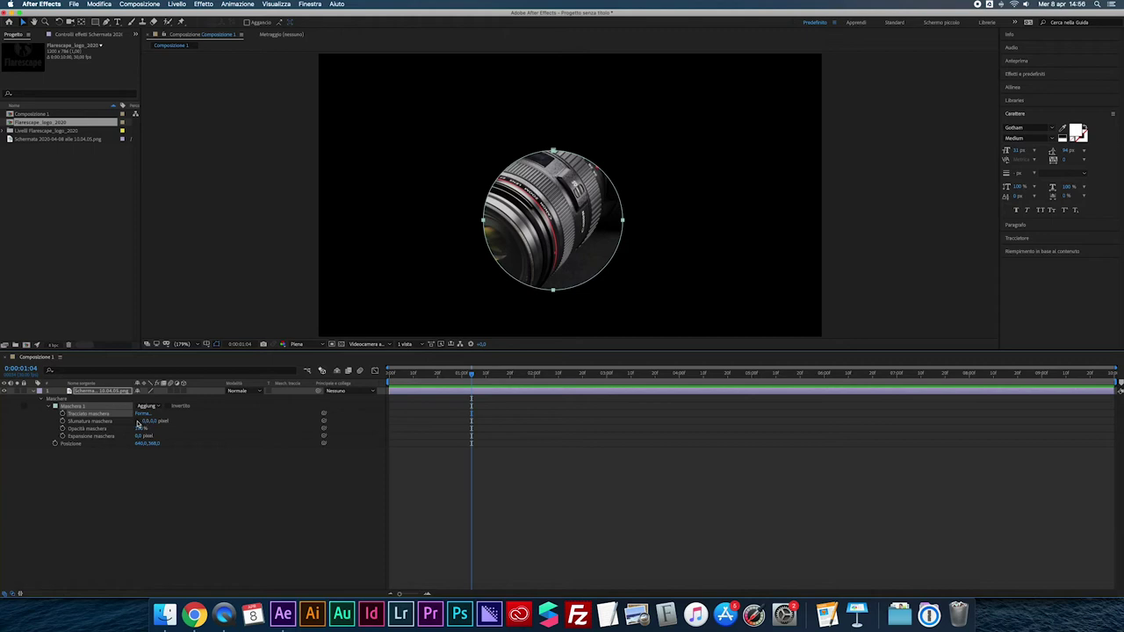
Test a heavy mask feather on the circle, then undo it
mouse_move(140, 422)
mouse_down()
mouse_move(151, 393)
mouse_move(192, 373)
mouse_up()
click(145, 421)
drag(144, 421, 366, 423)
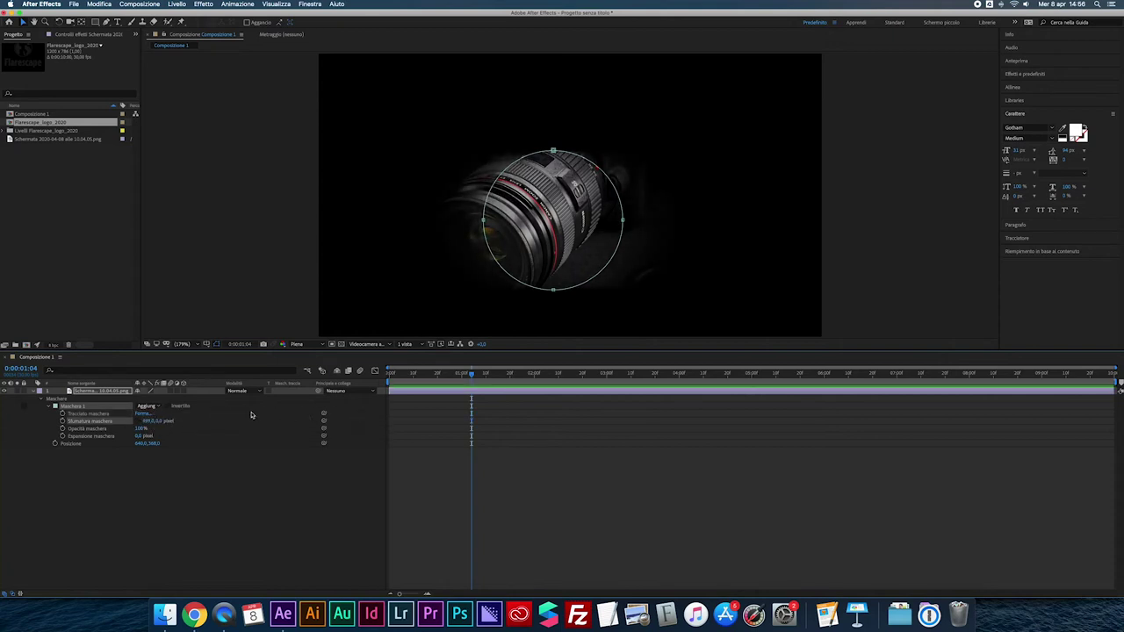
key(super+z)
Drop mask opacity to about 37% and restore 100%, then set a positive mask expansion
mouse_move(140, 429)
mouse_down()
mouse_move(98, 430)
mouse_move(170, 426)
mouse_up()
drag(136, 428, 186, 430)
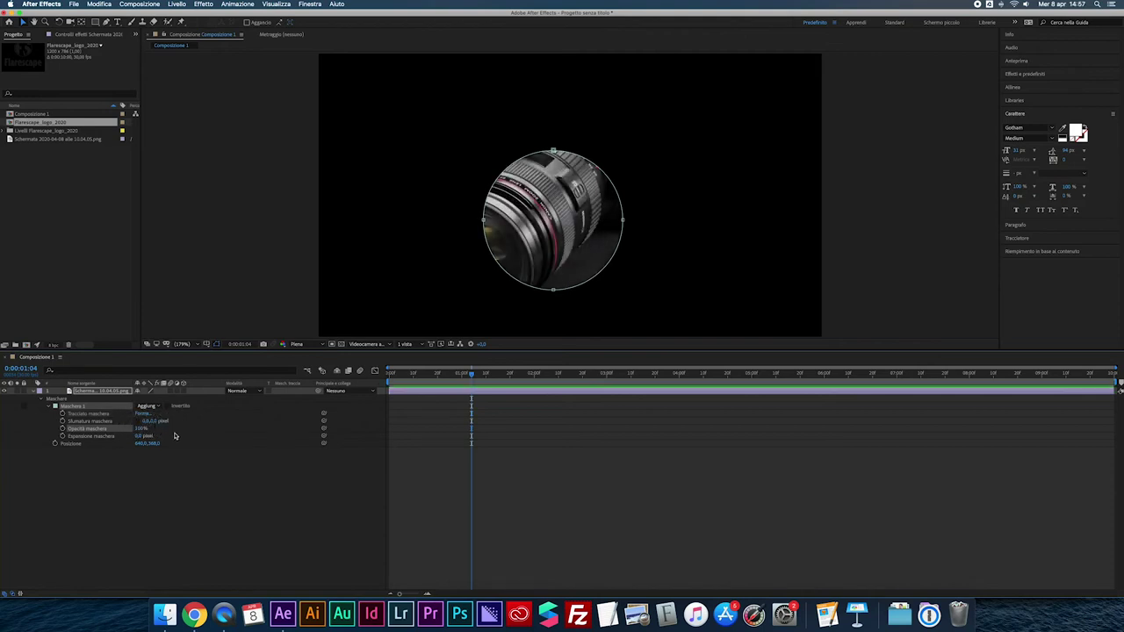
mouse_move(137, 437)
mouse_down()
mouse_move(150, 434)
mouse_move(114, 430)
mouse_move(162, 429)
mouse_move(81, 445)
mouse_up()
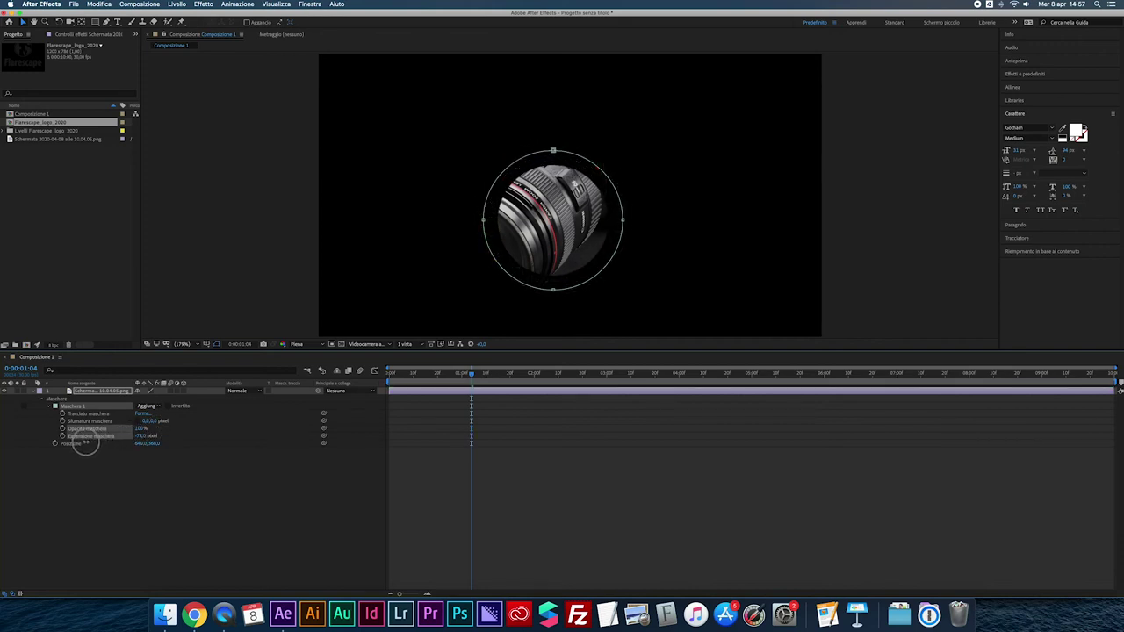
drag(82, 445, 84, 445)
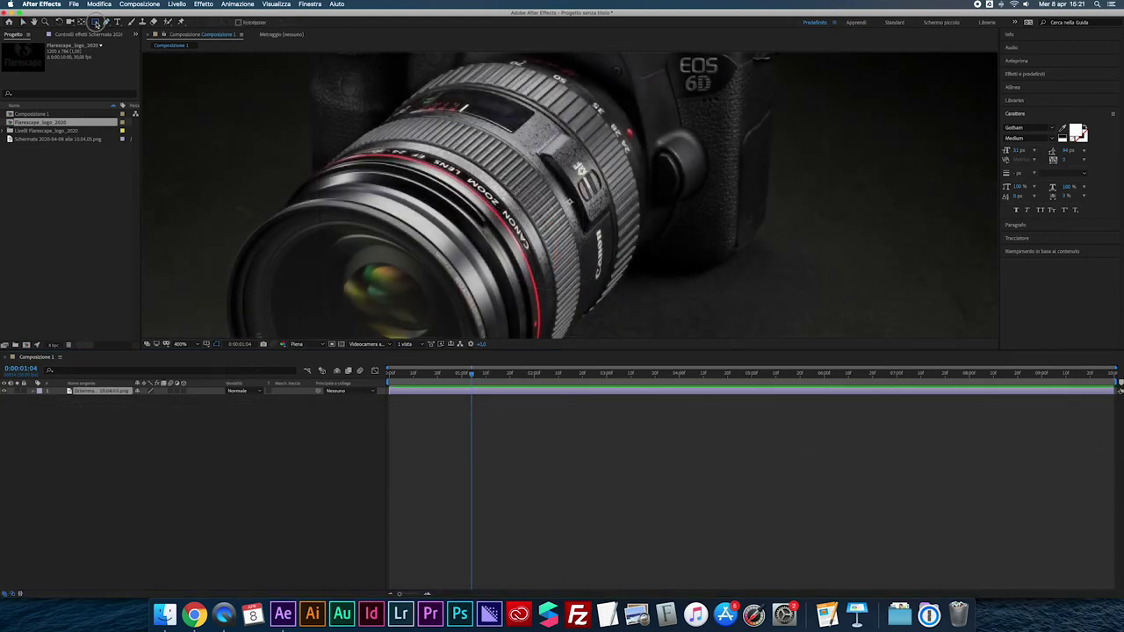
Draw a rectangular mask around the camera and view the photo alone in the Layer panel at 100%
key(comma)
key(comma)
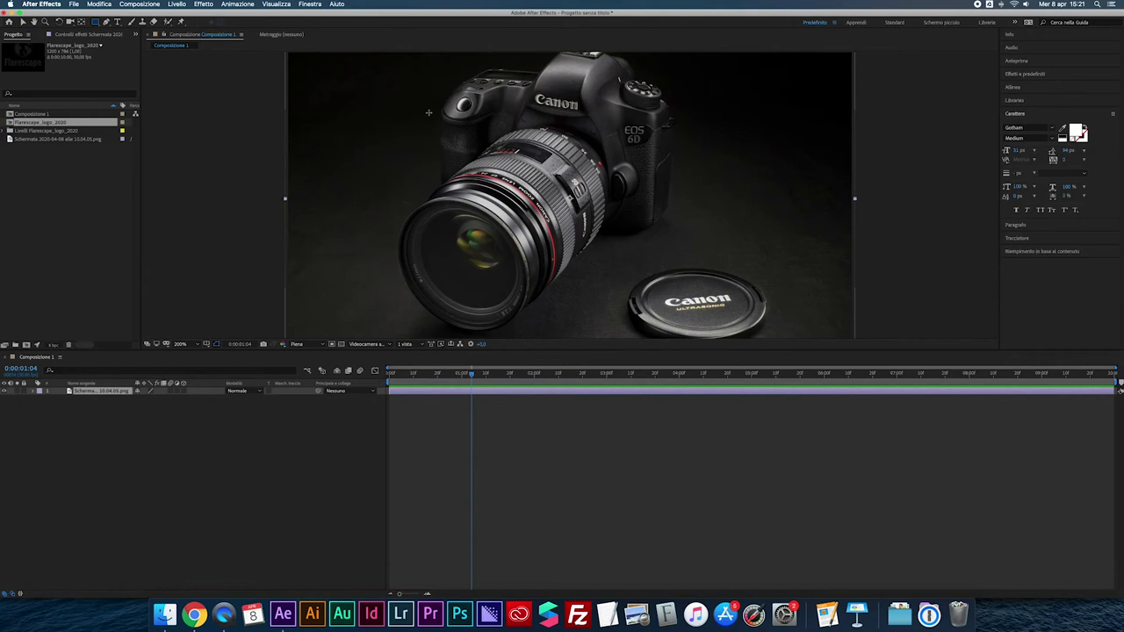
drag(411, 105, 663, 272)
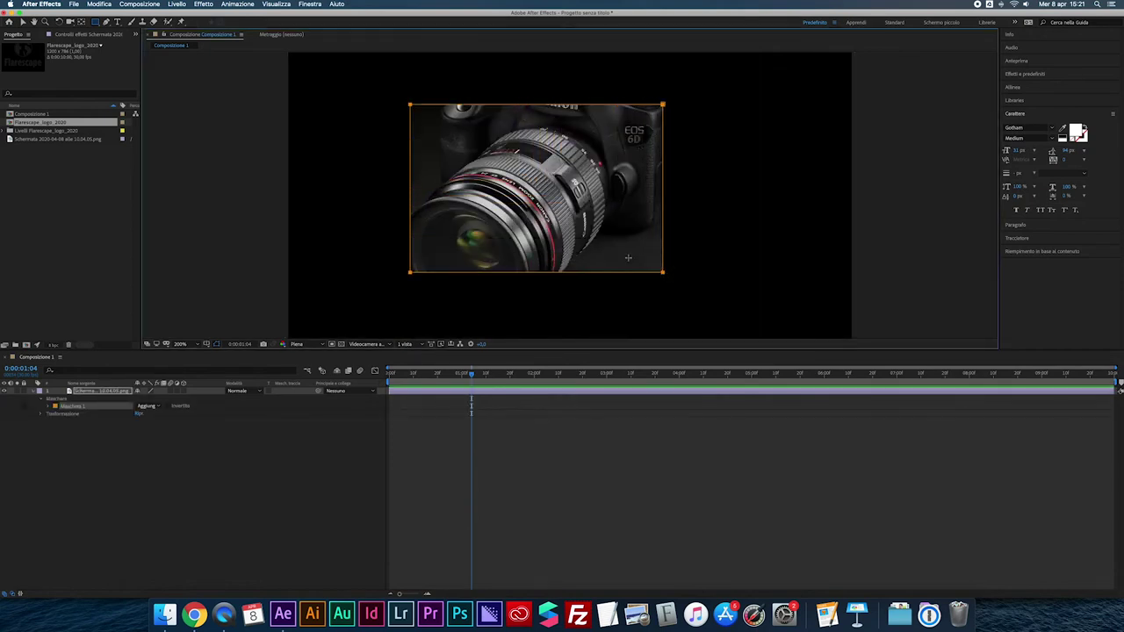
double_click(514, 196)
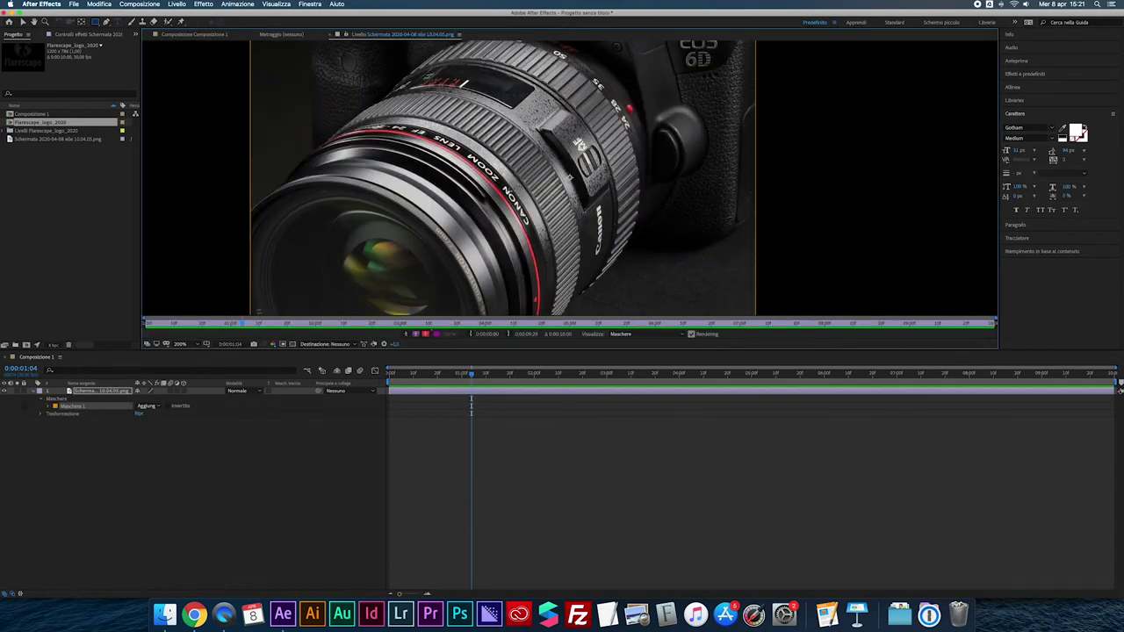
scroll(309, 73, up, 2)
scroll(309, 73, left, 4)
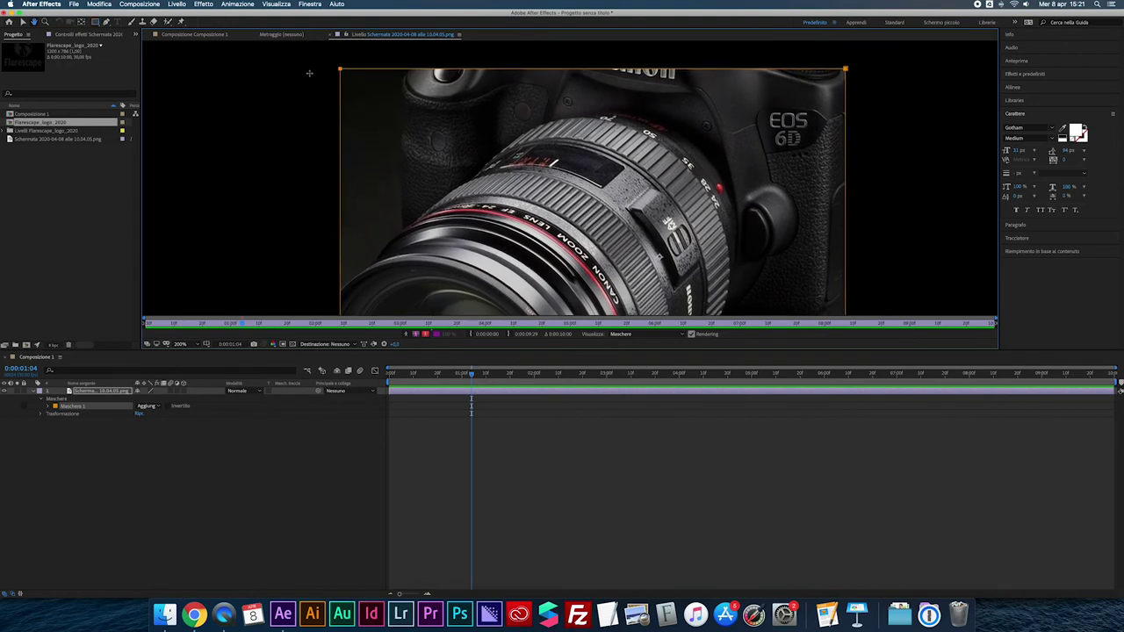
click(101, 22)
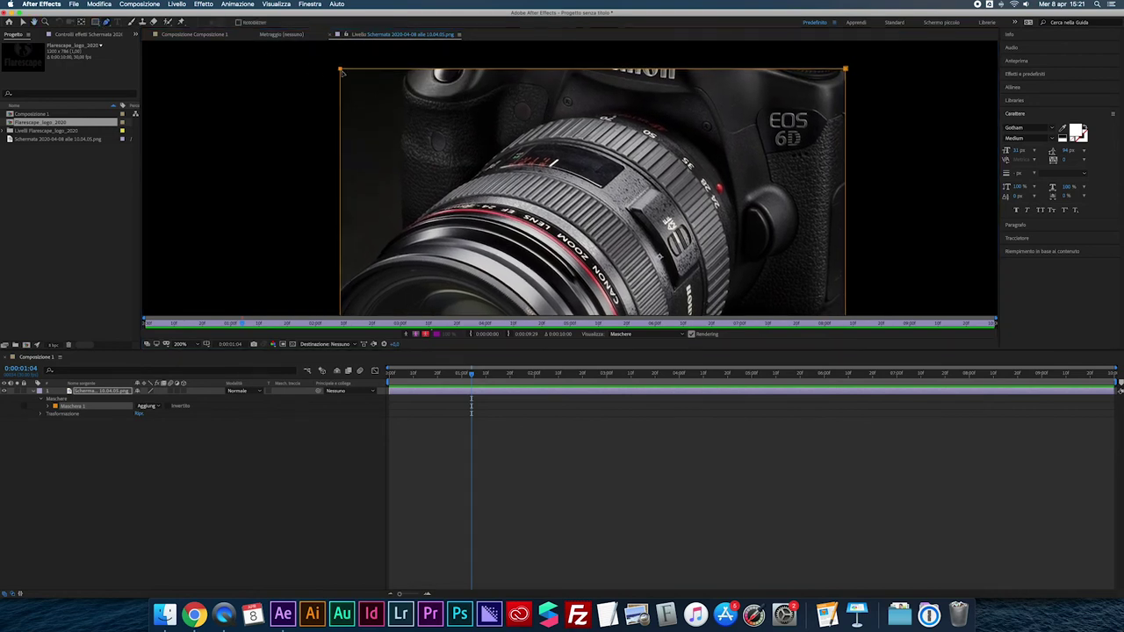
mouse_move(624, 80)
mouse_down()
mouse_move(545, 172)
mouse_move(523, 119)
mouse_up()
key(comma)
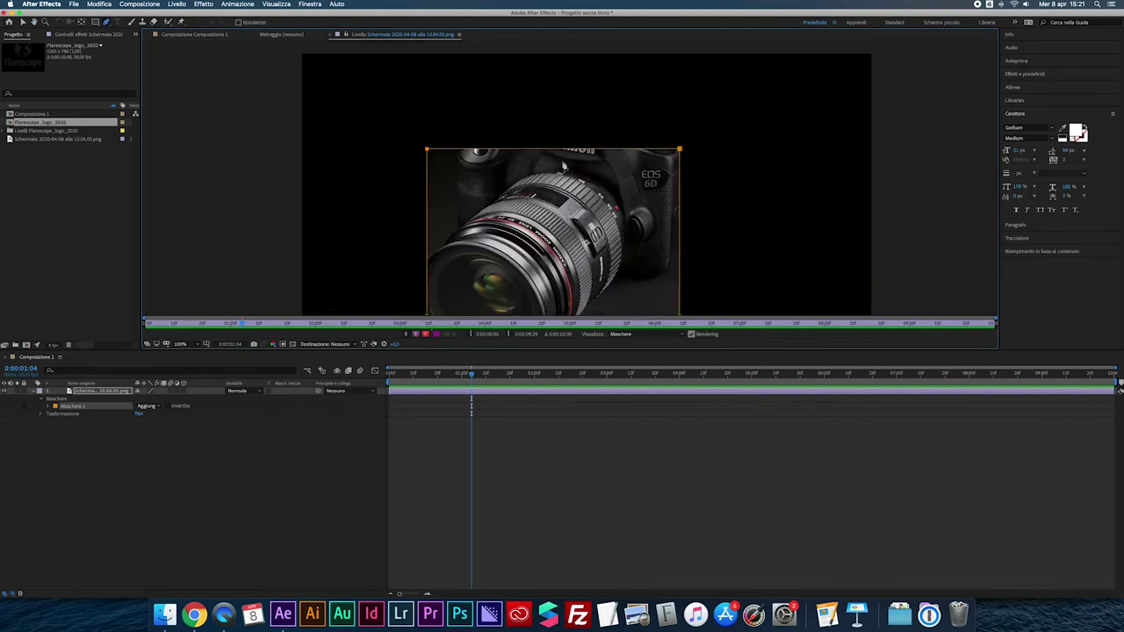
Curve the mask's top edge with the Pen tool and add a right-edge vertex pulled out into a point
mouse_move(564, 156)
mouse_down()
mouse_move(470, 139)
mouse_move(460, 89)
mouse_up()
key(g)
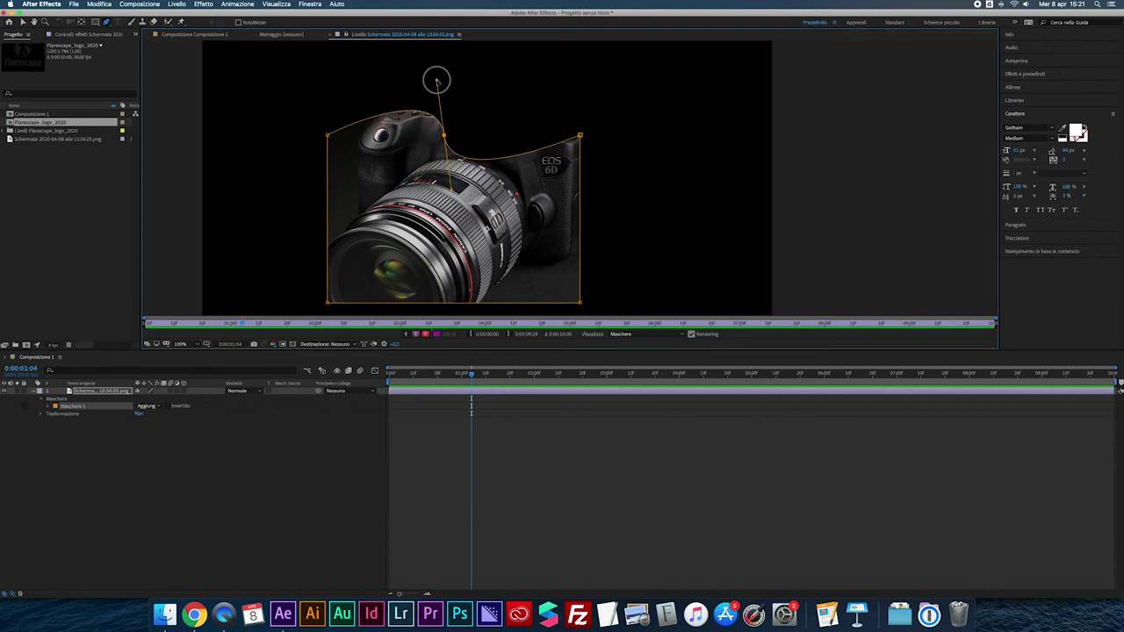
drag(460, 89, 442, 77)
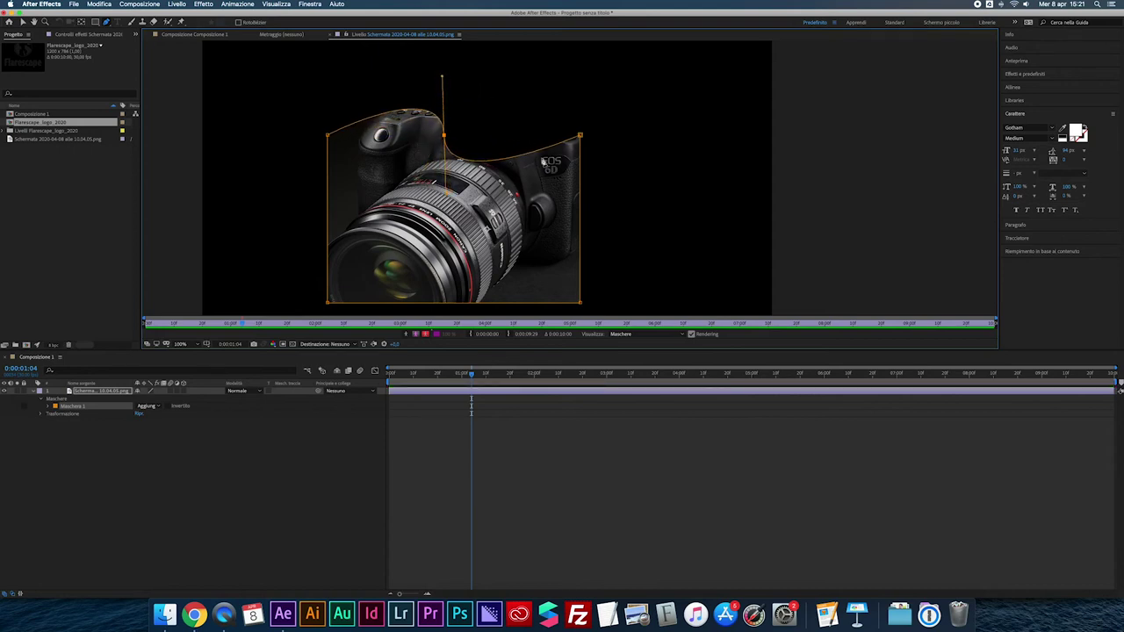
click(580, 218)
drag(579, 218, 664, 218)
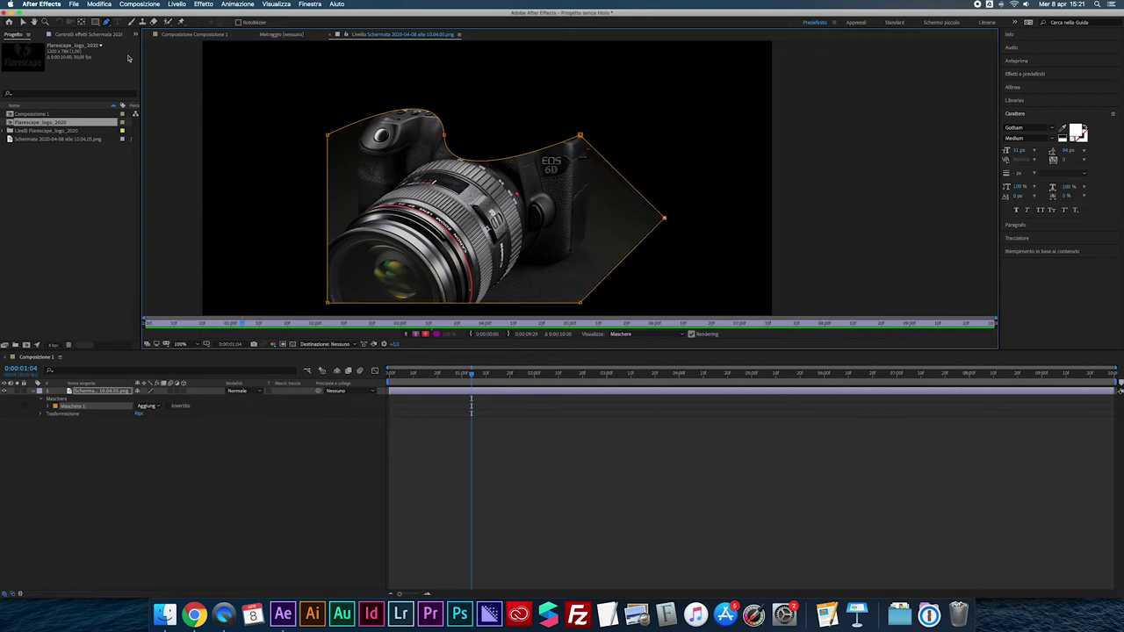
mouse_move(106, 22)
mouse_down()
mouse_move(150, 63)
mouse_move(142, 28)
mouse_up()
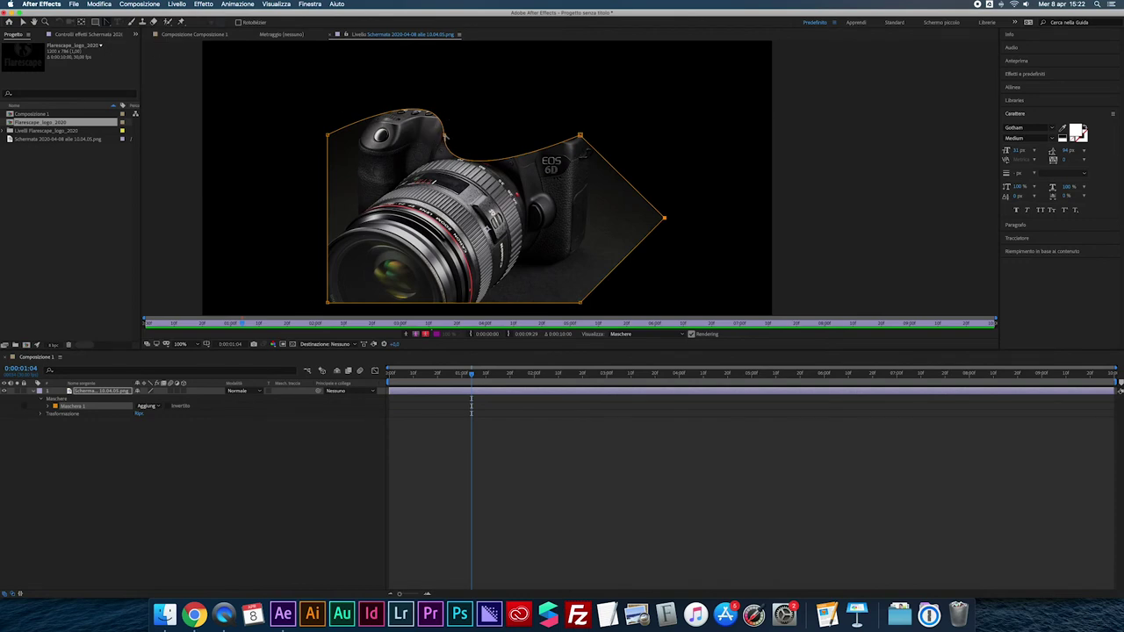
Convert the top vertex to a sharp corner and the pointed right vertex to a smooth curve
alt+click(445, 136)
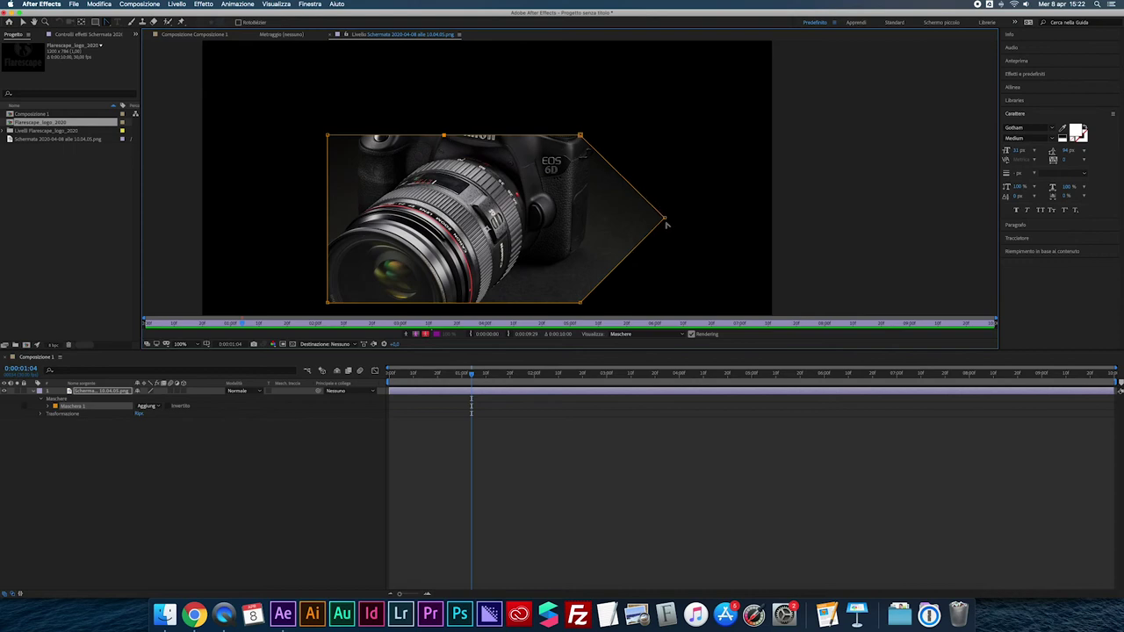
alt+click(664, 220)
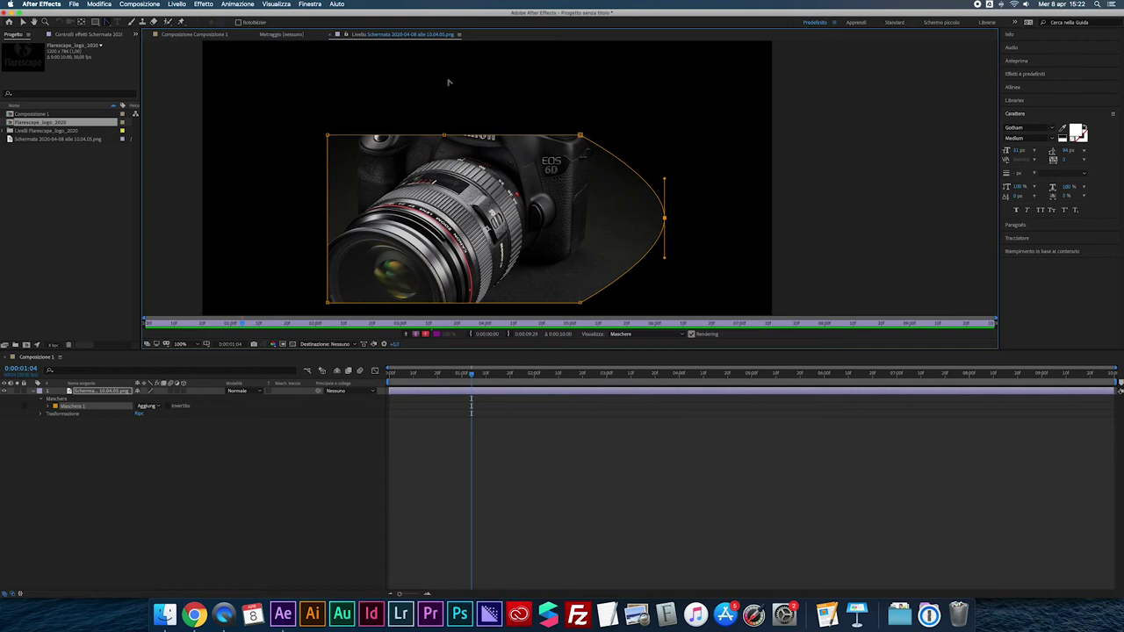
click(126, 22)
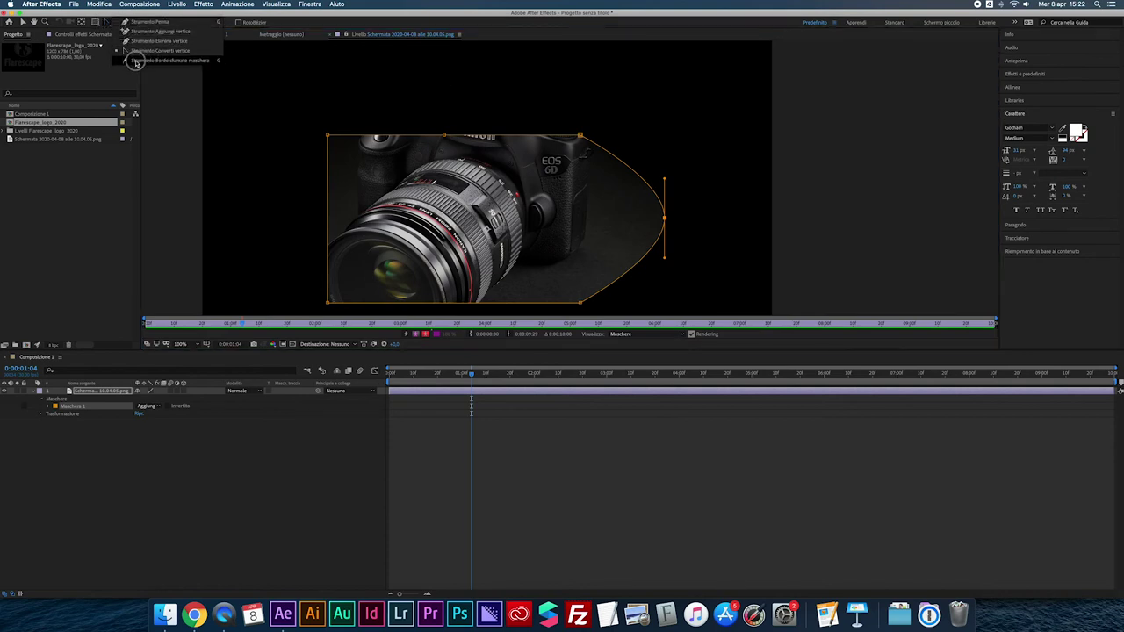
click(161, 61)
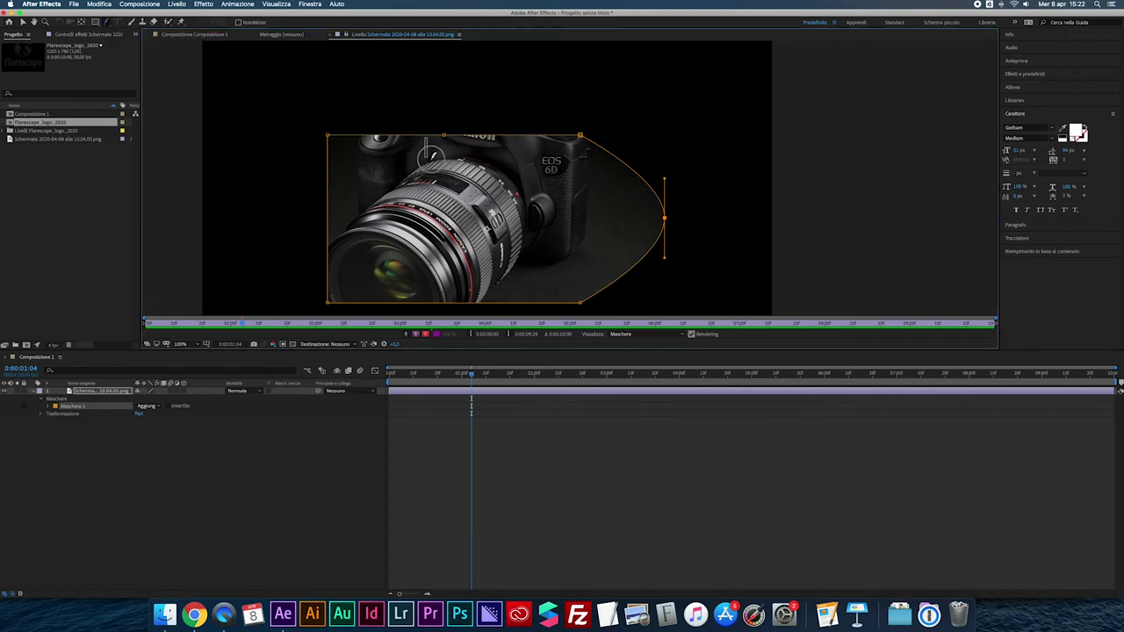
click(444, 140)
click(444, 136)
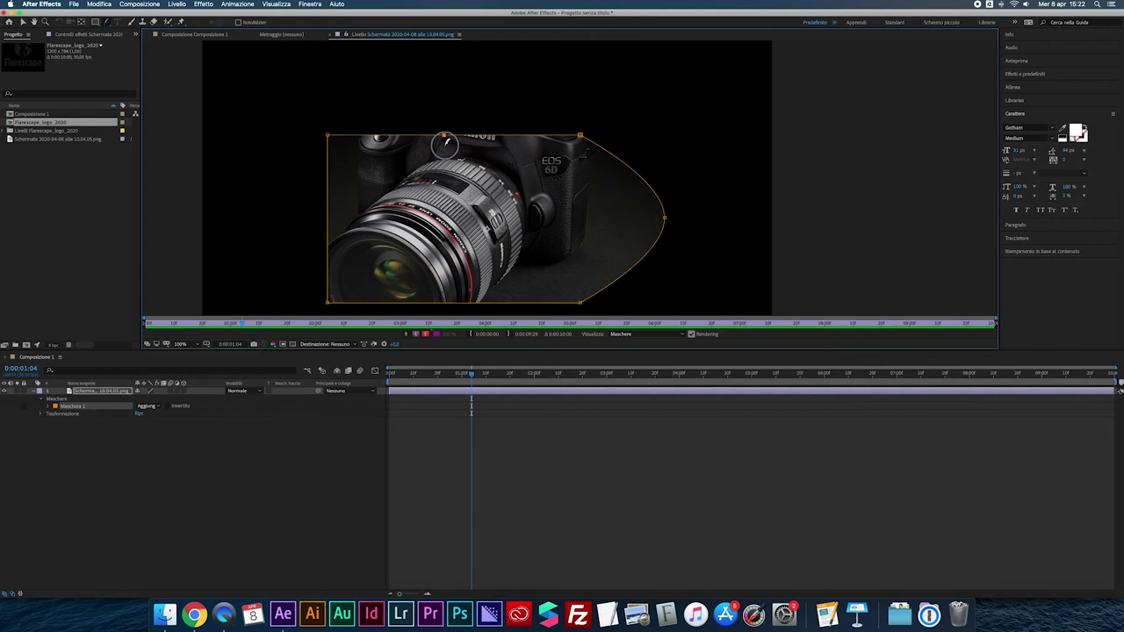
Drag Mask Feather points outward above the top edge and inward at the lower left
key(comma)
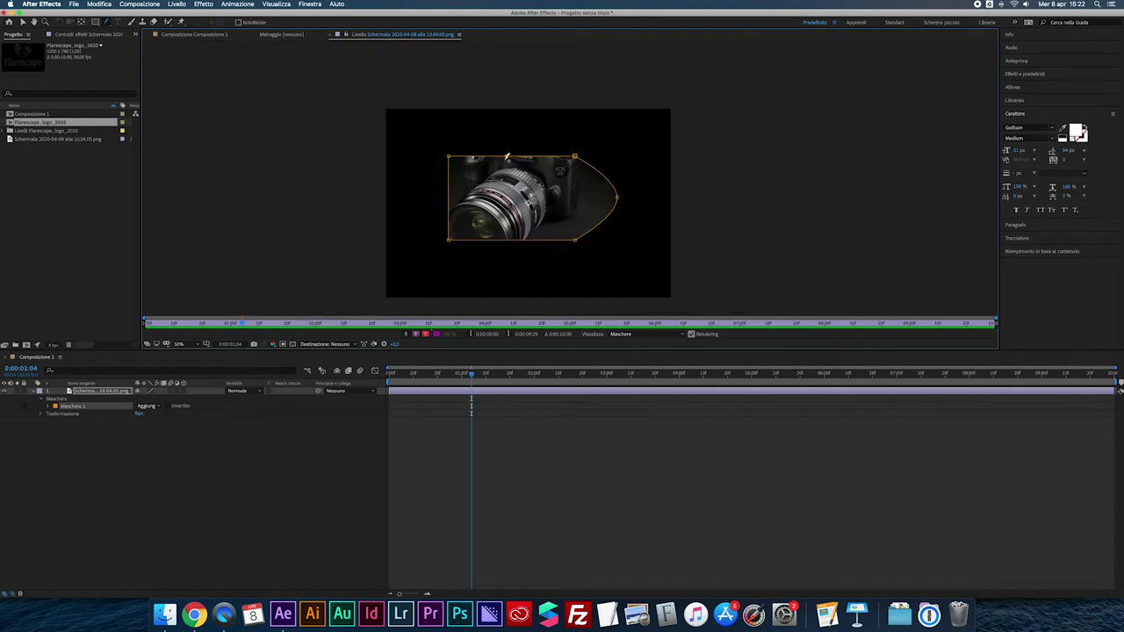
drag(506, 156, 513, 164)
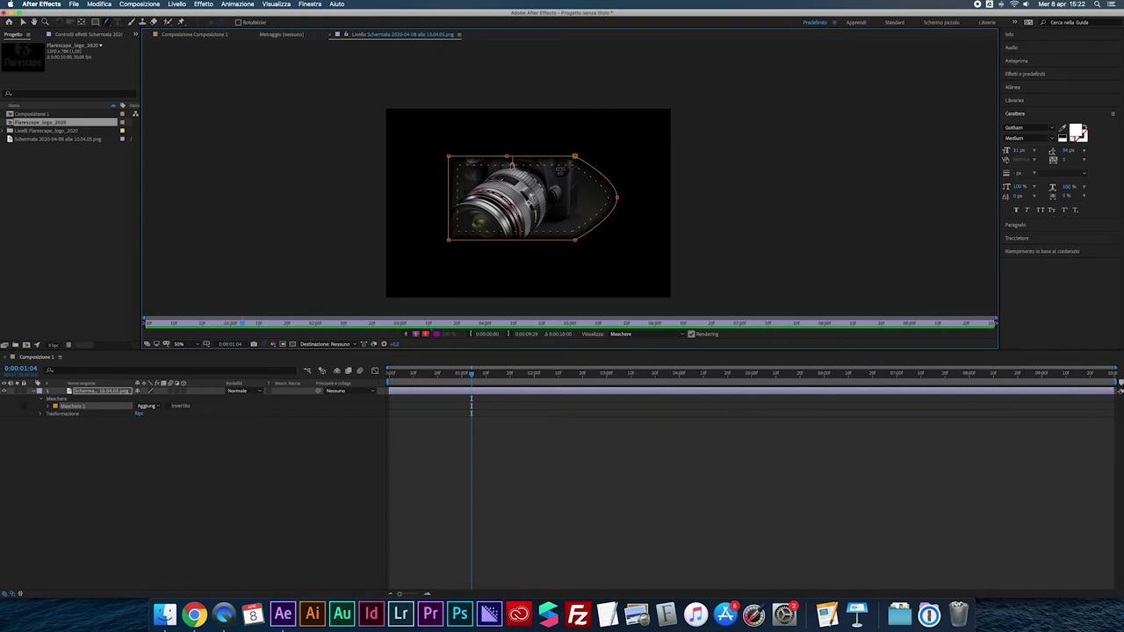
key(period)
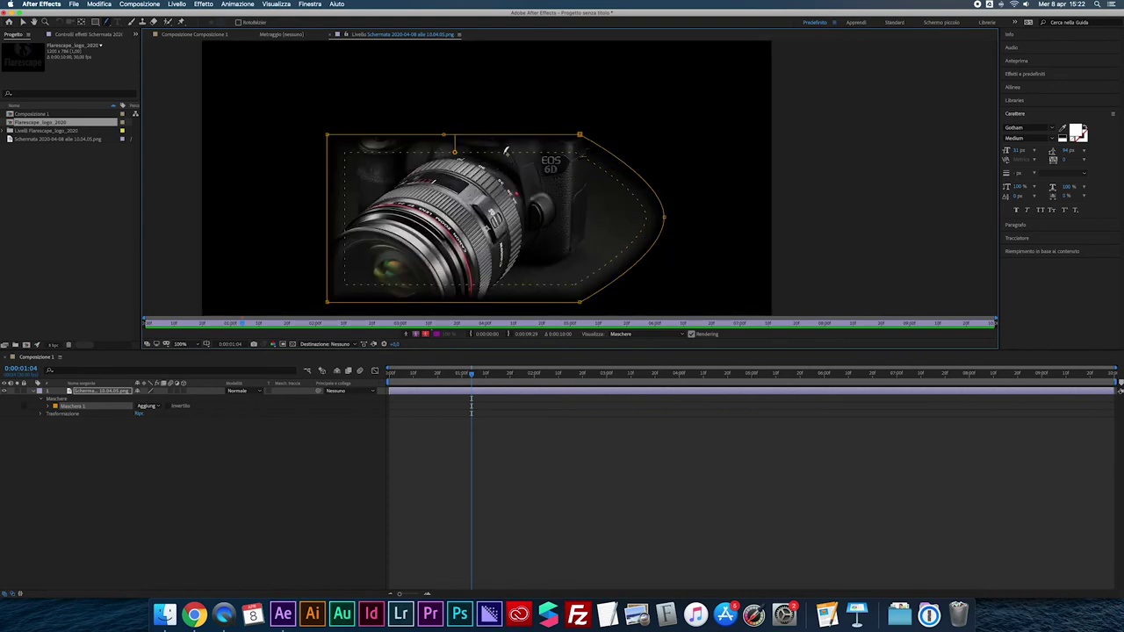
click(50, 406)
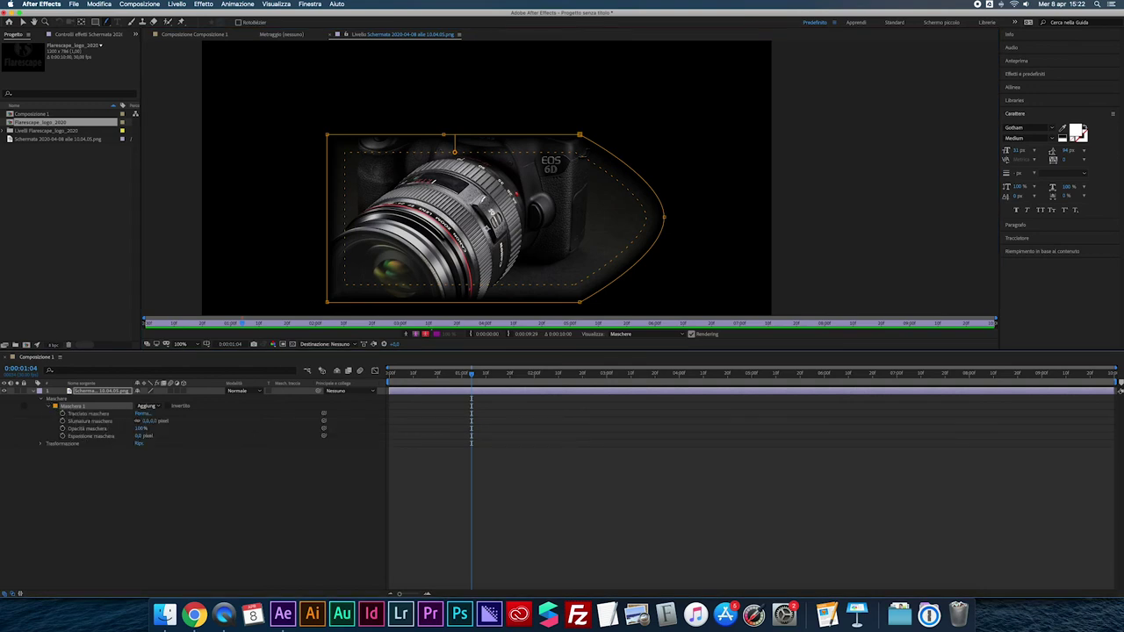
drag(455, 152, 455, 122)
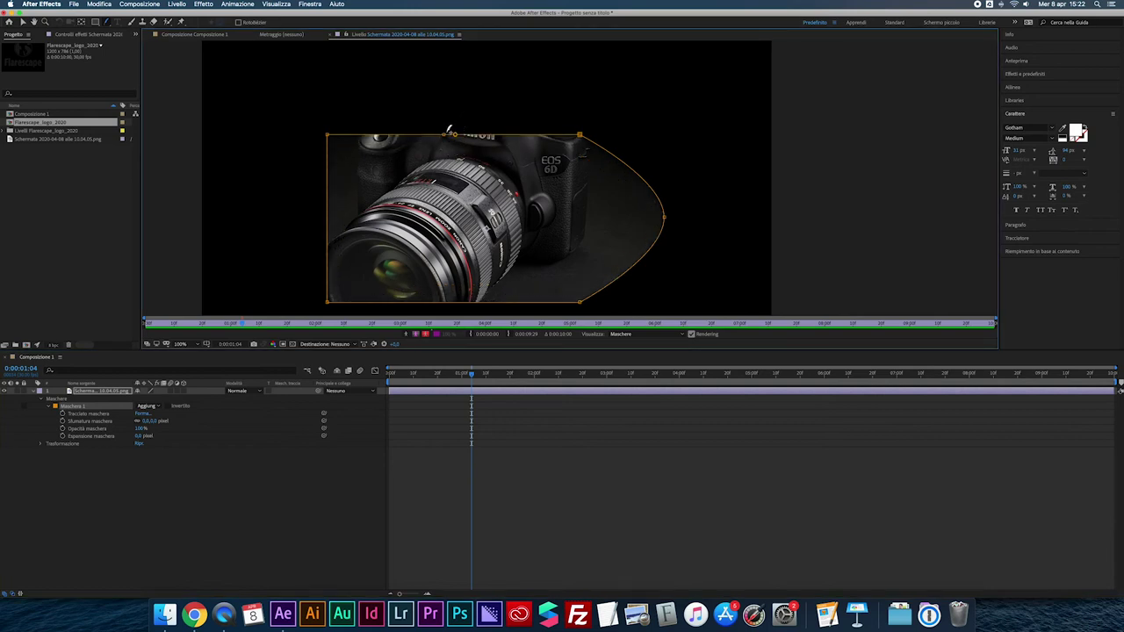
drag(444, 126, 444, 121)
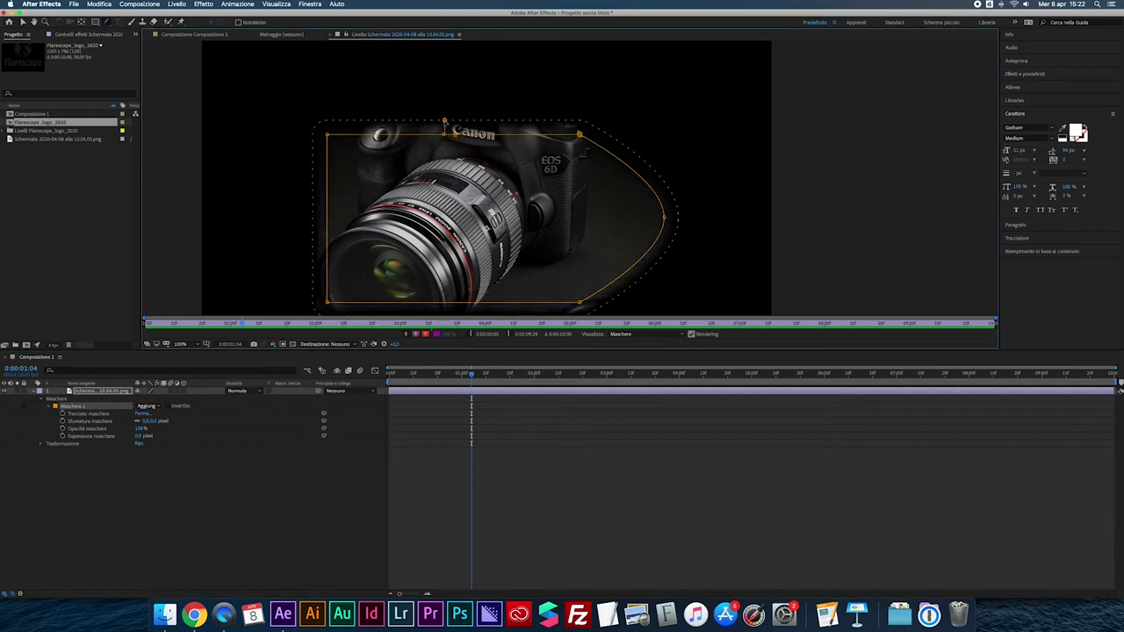
drag(327, 296, 409, 245)
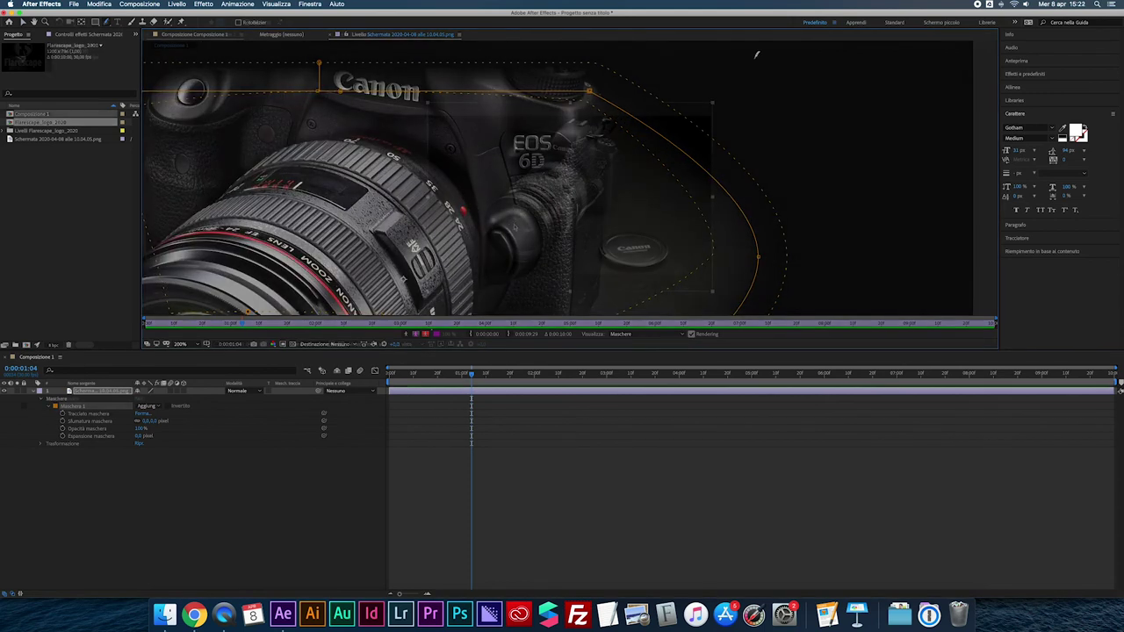
Collapse the photo layer's transform properties and duplicate the layer
click(112, 393)
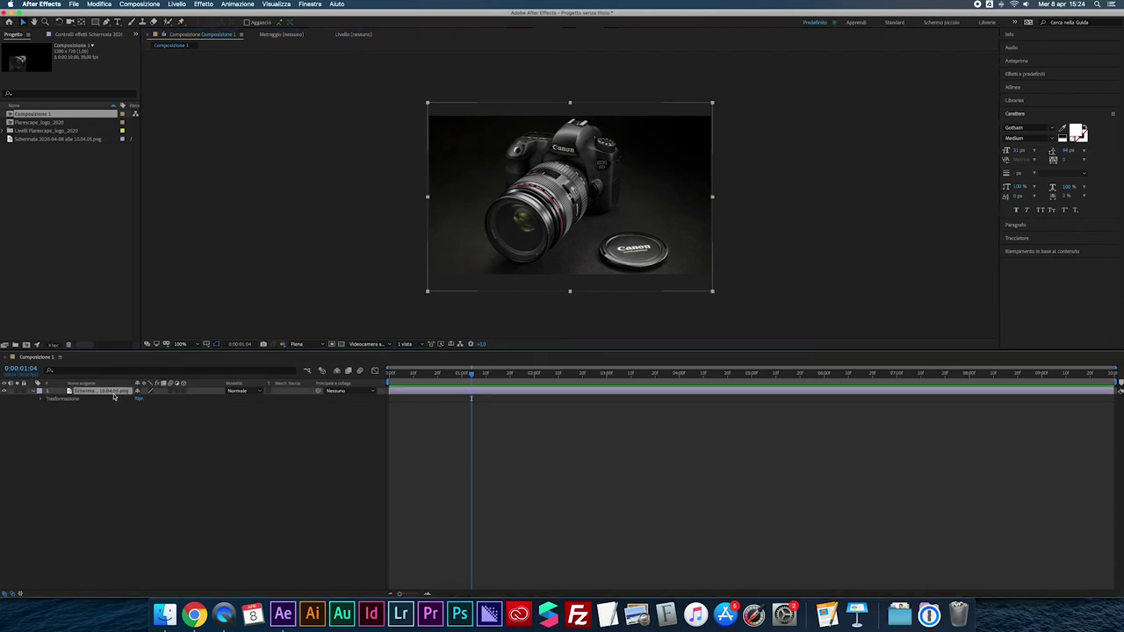
click(34, 392)
key(super+d)
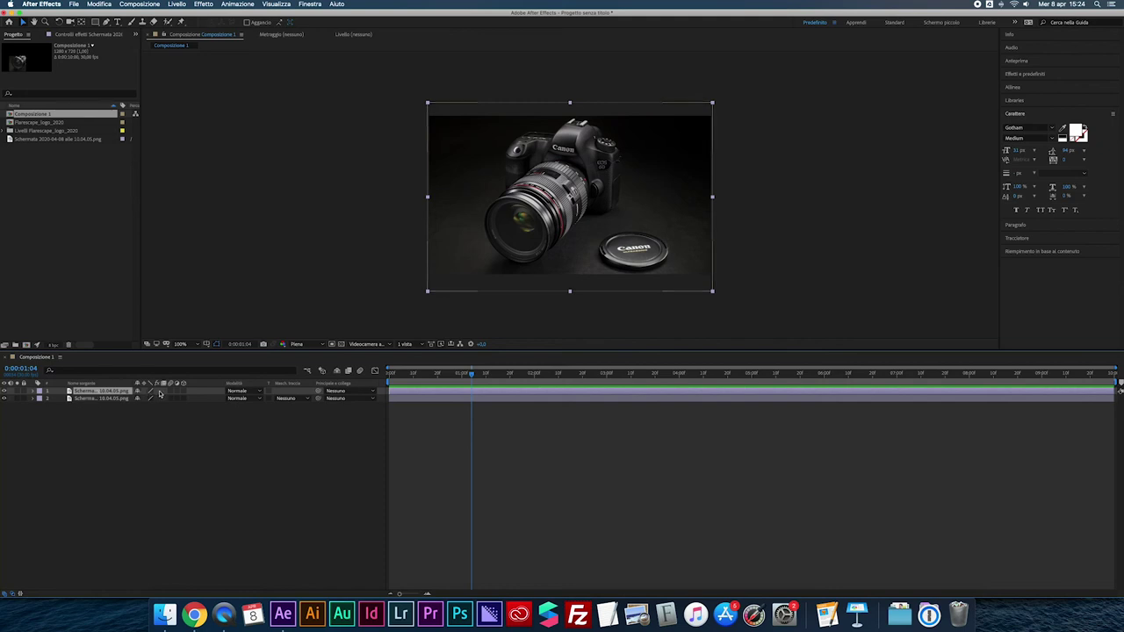
Draw an elliptical mask around the camera lens on the top layer with the Ellipse tool
drag(95, 21, 120, 42)
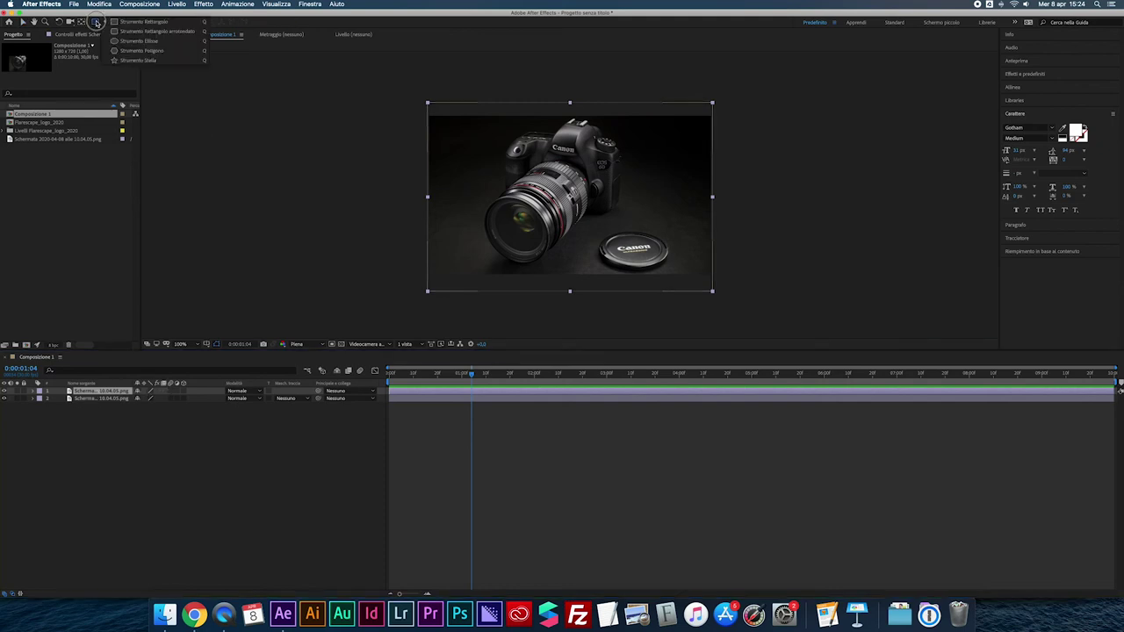
click(120, 41)
mouse_move(486, 196)
mouse_down()
mouse_move(557, 263)
mouse_move(548, 260)
mouse_up()
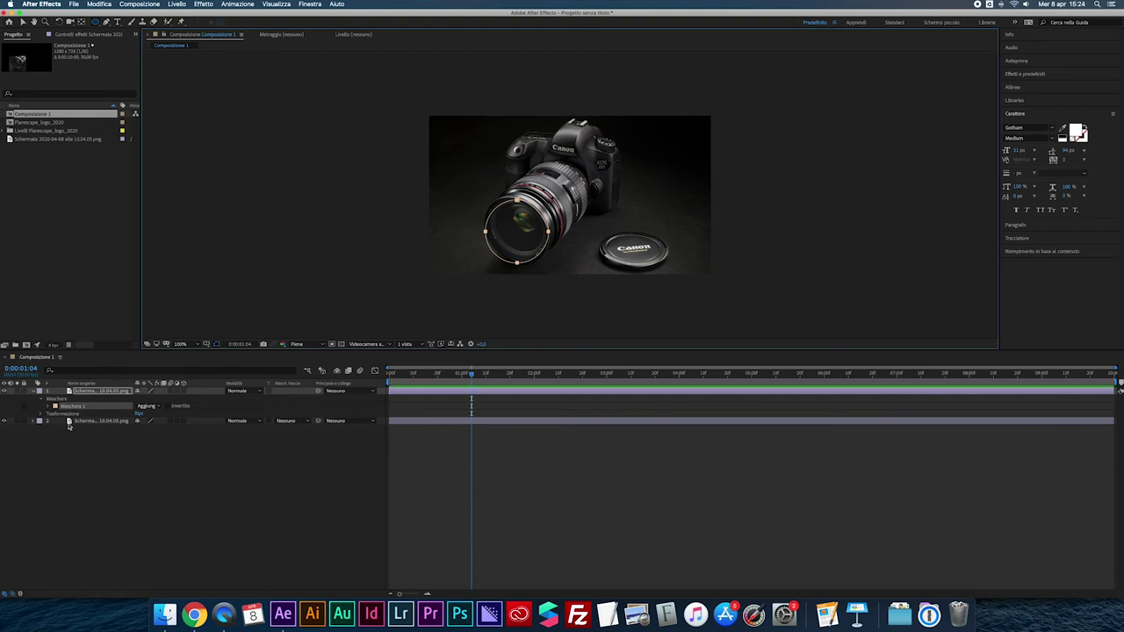
Hide layer 2 and toggle Invertito on the top layer's lens mask to compare
click(6, 422)
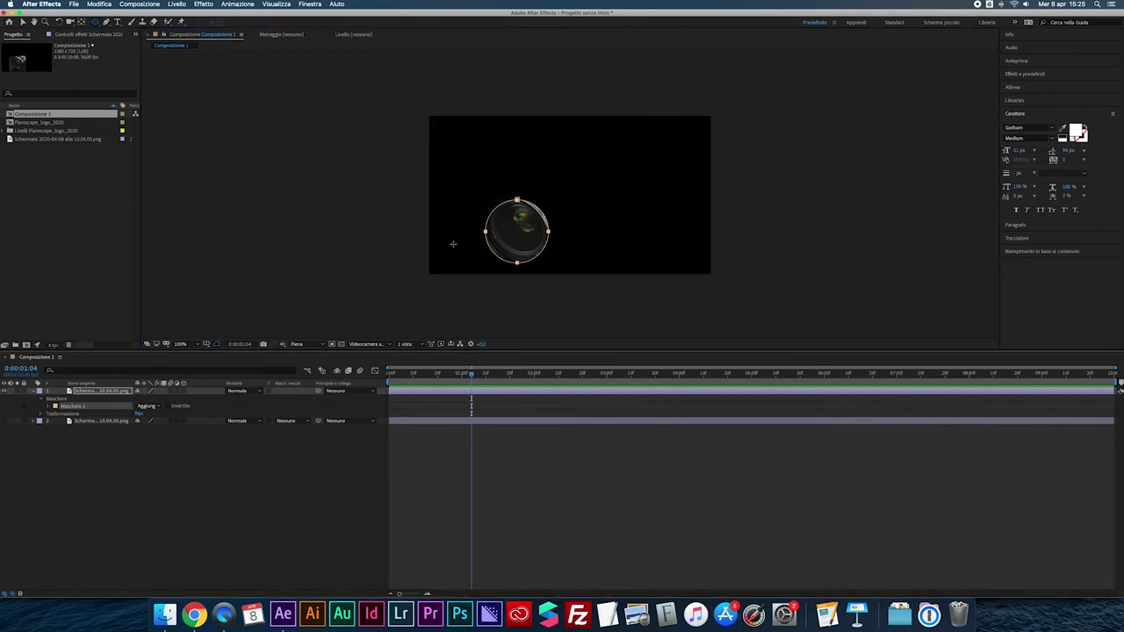
click(97, 394)
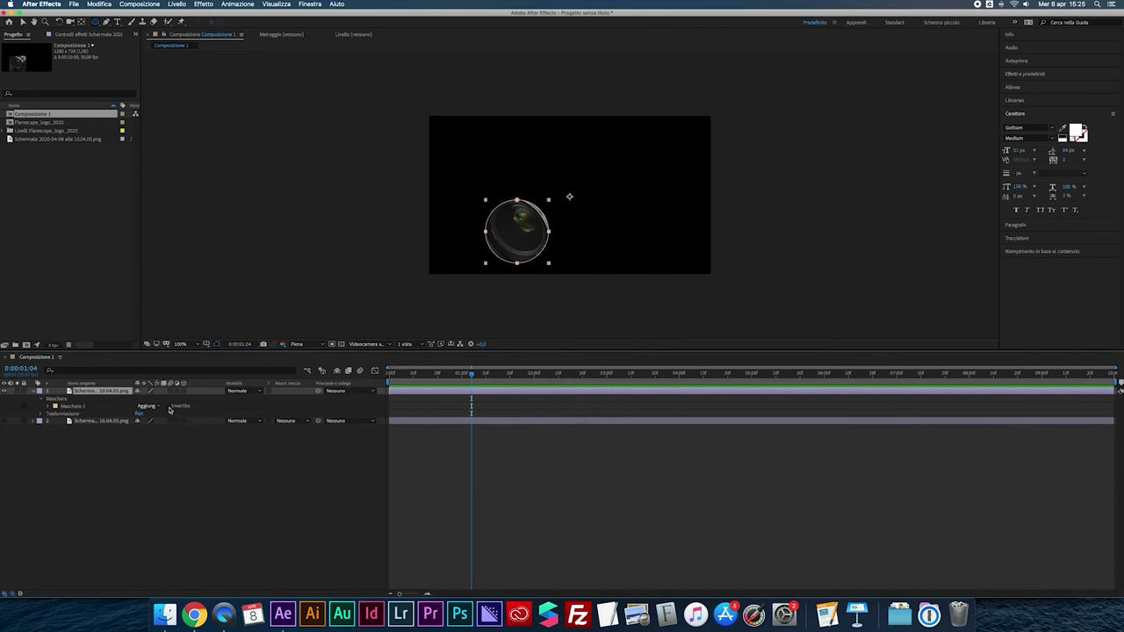
click(168, 407)
click(168, 407)
click(168, 407)
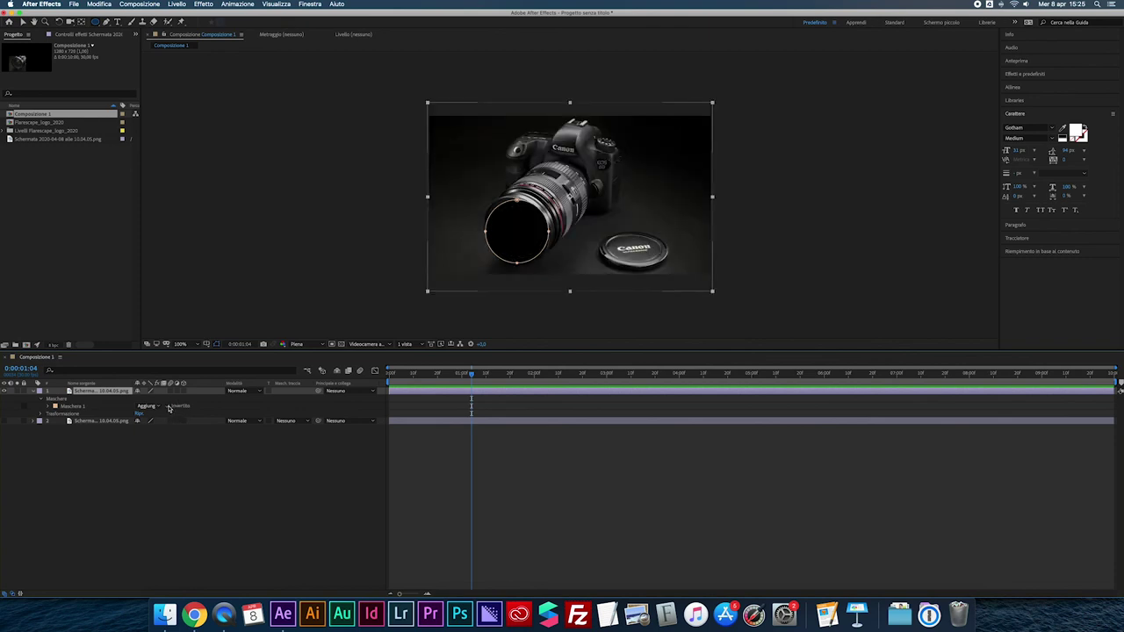
click(168, 407)
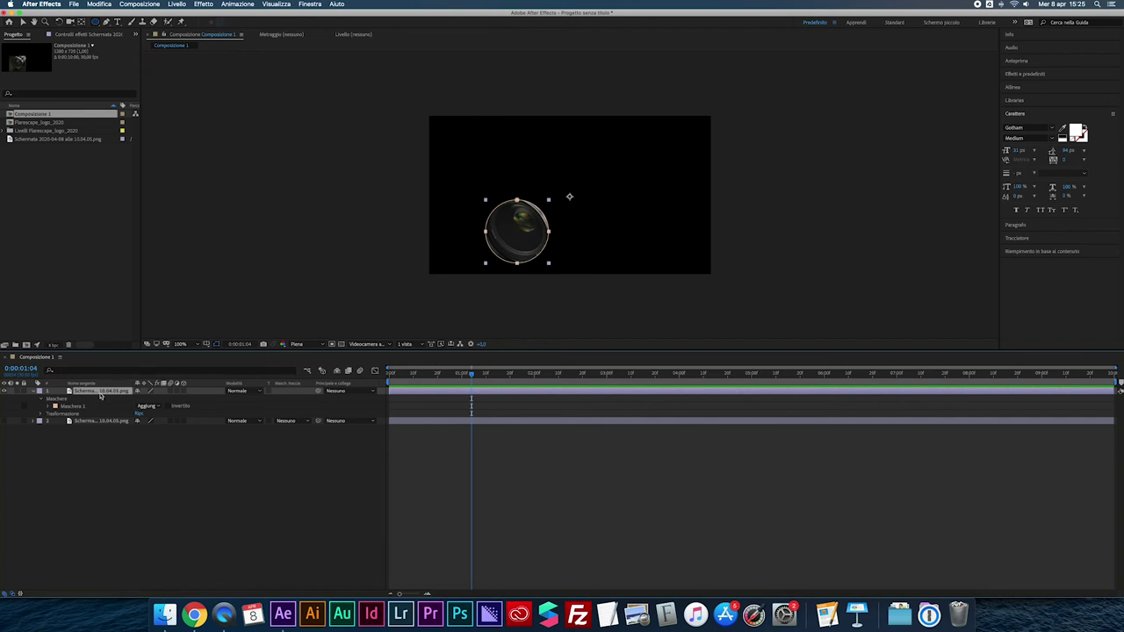
Select Maschera 1 on the top layer, show its properties, and expand the second photo layer
click(94, 421)
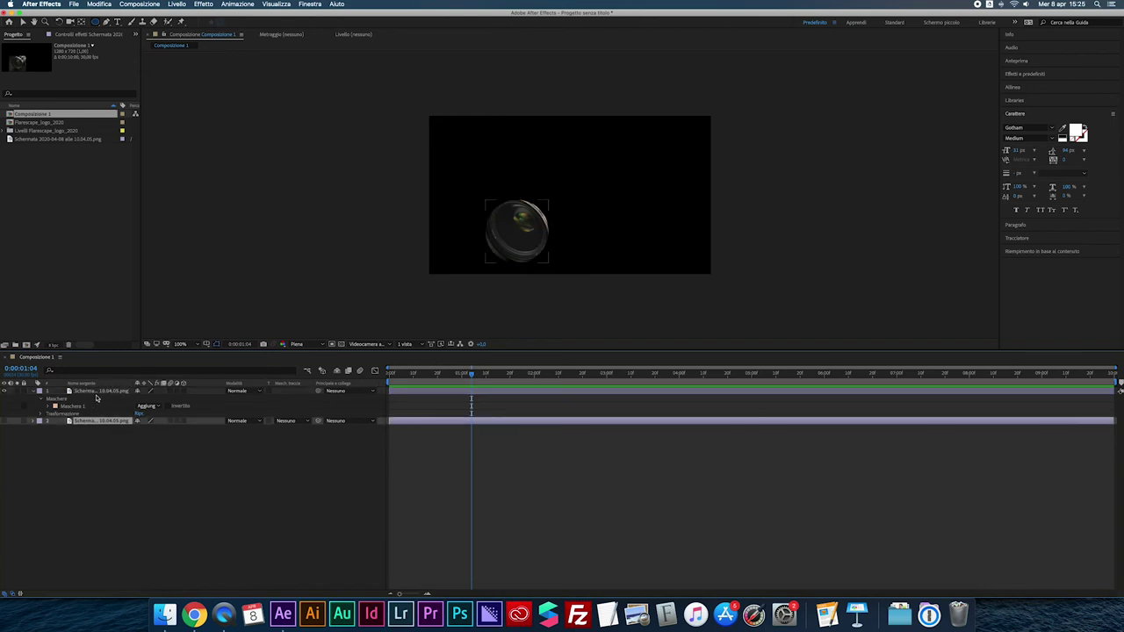
click(96, 391)
click(95, 423)
click(72, 405)
click(48, 407)
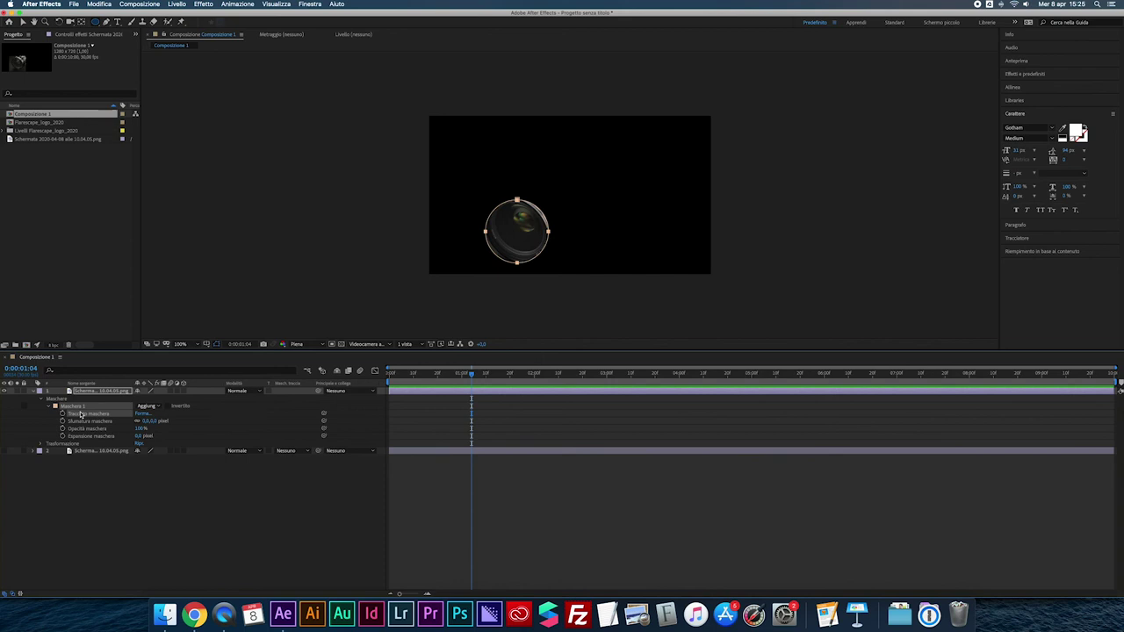
click(85, 451)
click(37, 451)
Paste the lens mask onto the second photo layer and set it to Invertito
key(super+v)
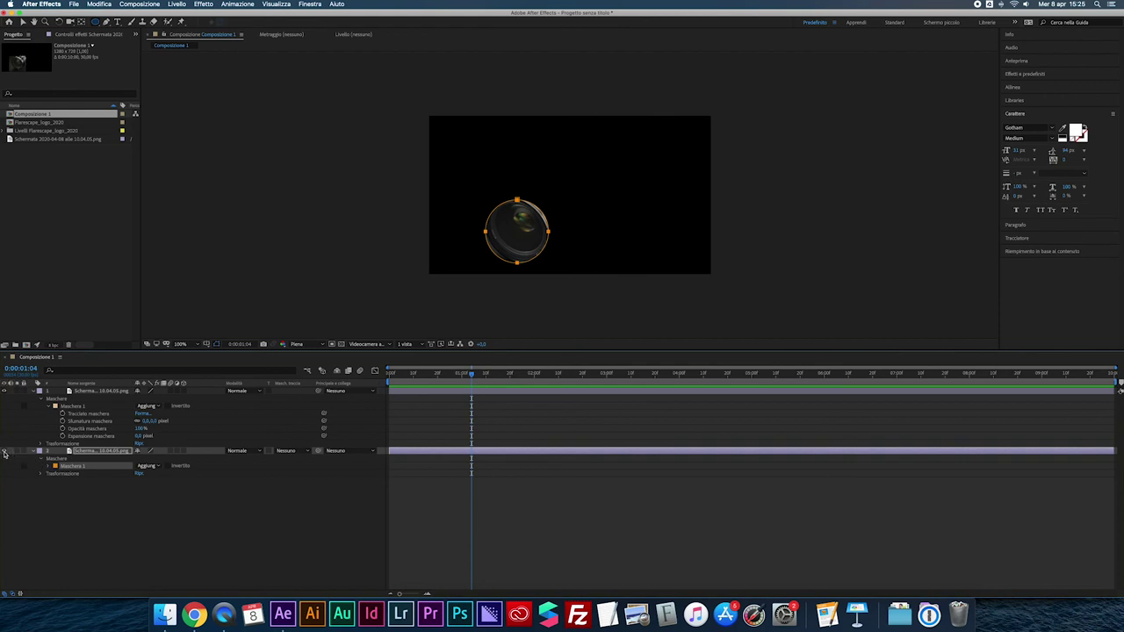
click(172, 407)
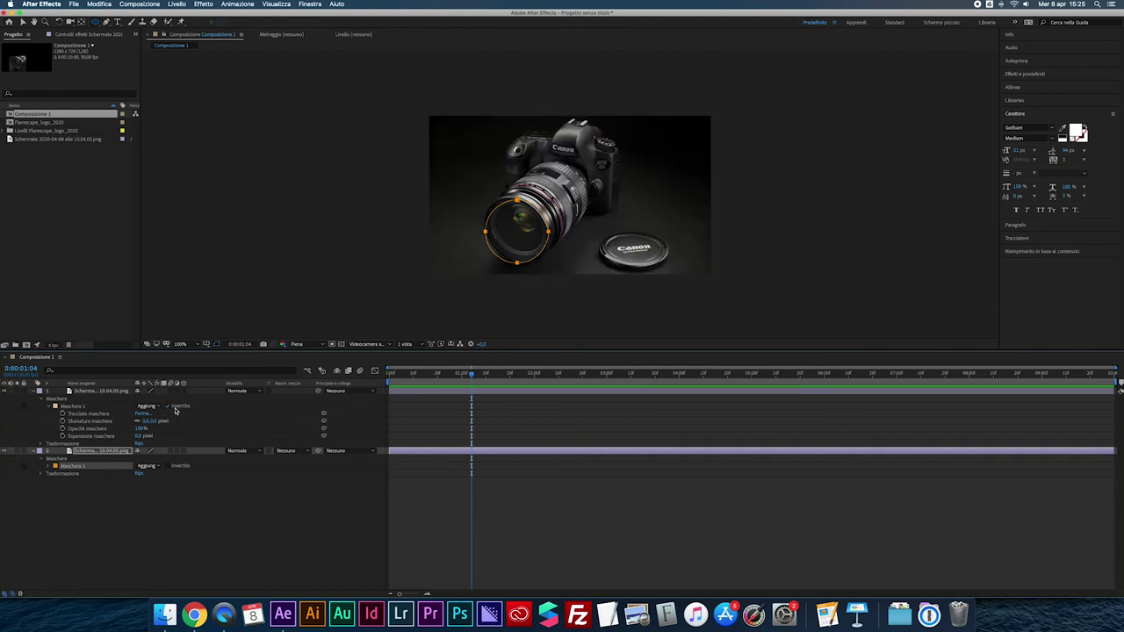
click(167, 407)
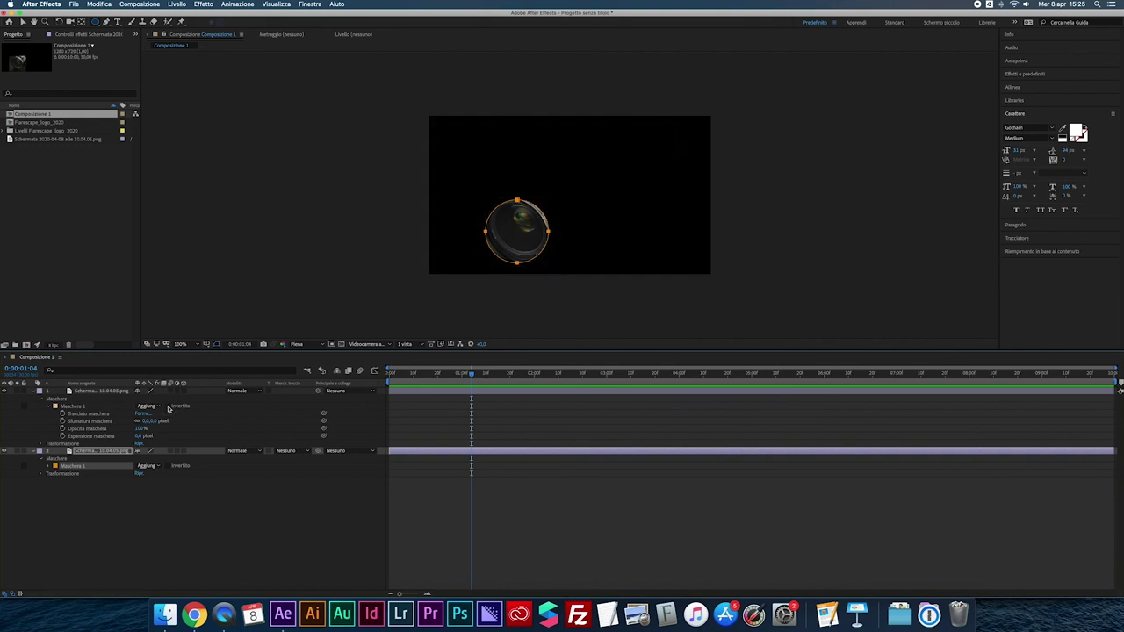
click(167, 466)
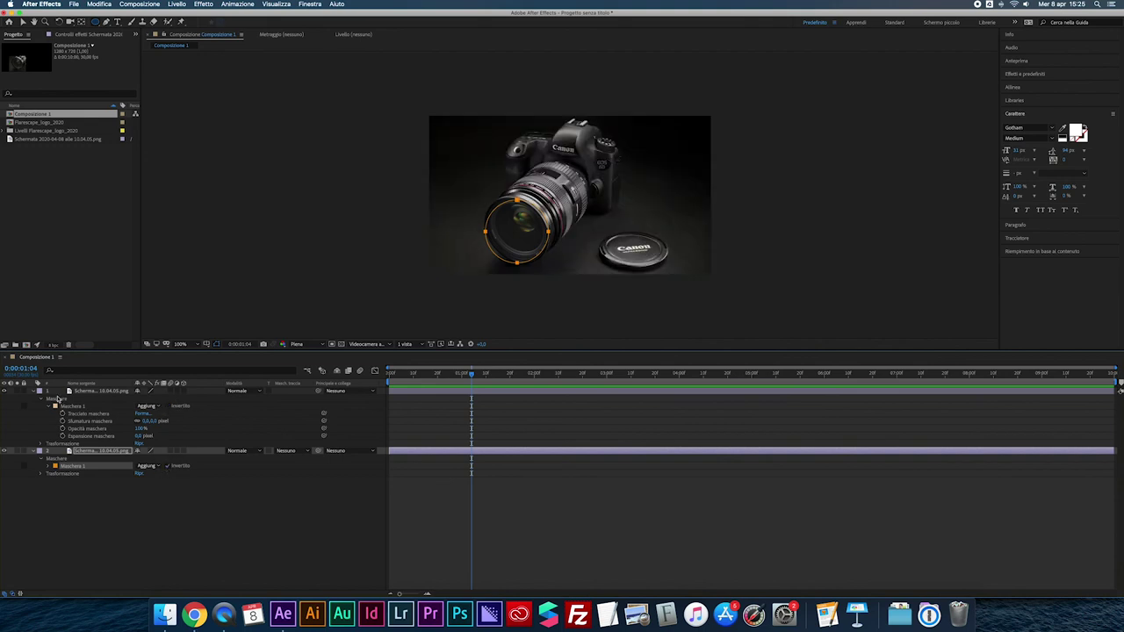
Nudge the top layer's lens mask slightly left, then open the photo in its Layer viewer
click(101, 391)
click(24, 21)
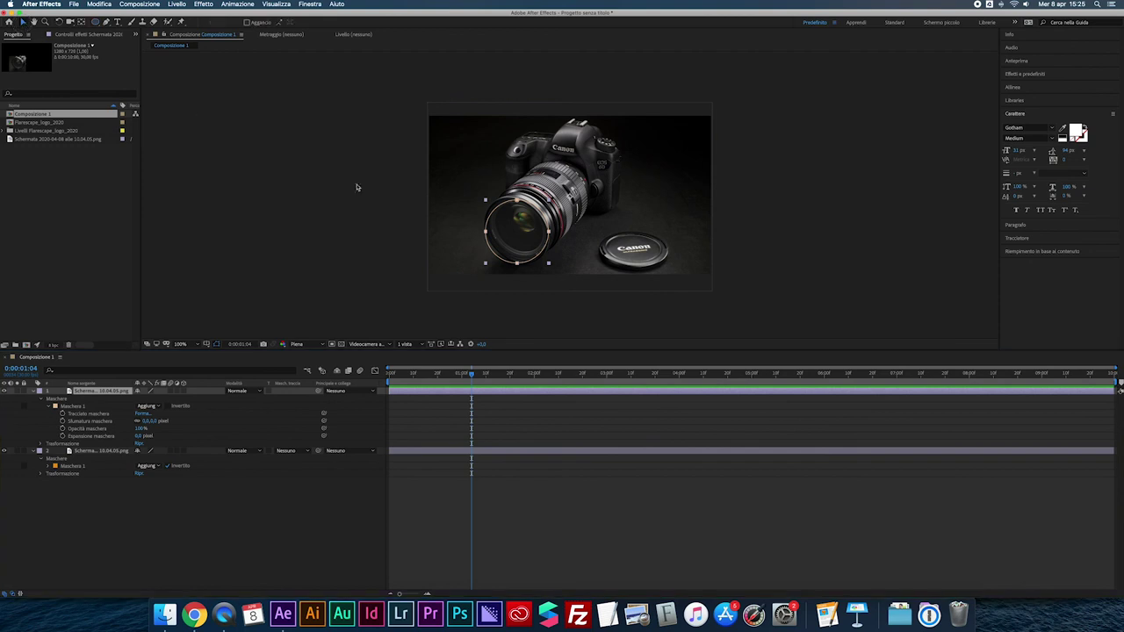
mouse_move(527, 245)
mouse_down()
mouse_move(489, 254)
mouse_move(509, 252)
mouse_up()
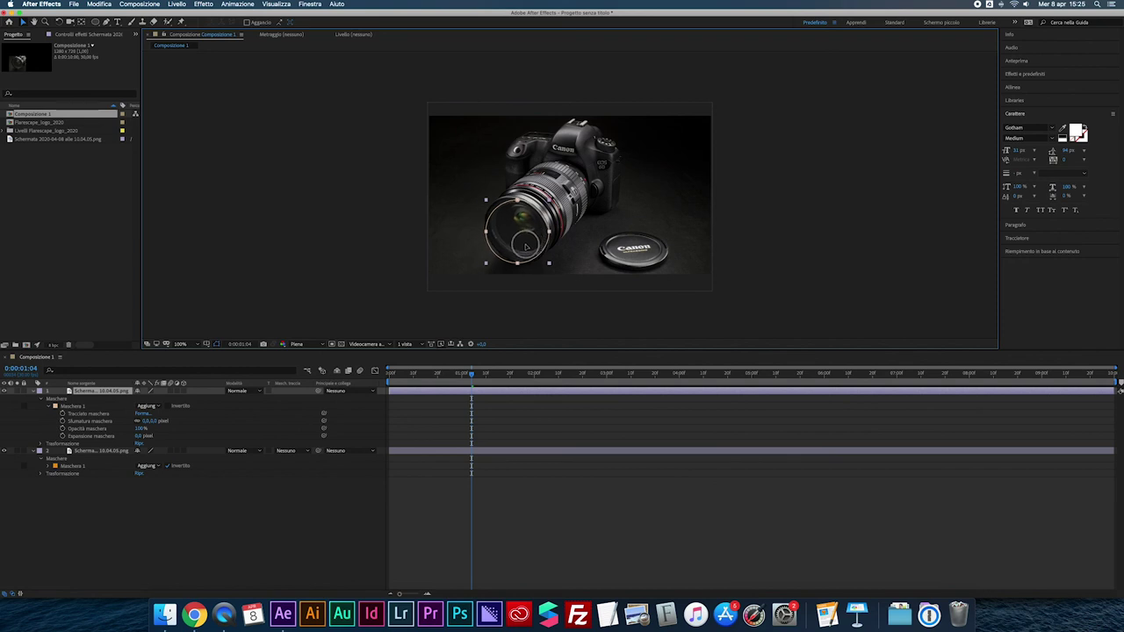
double_click(509, 252)
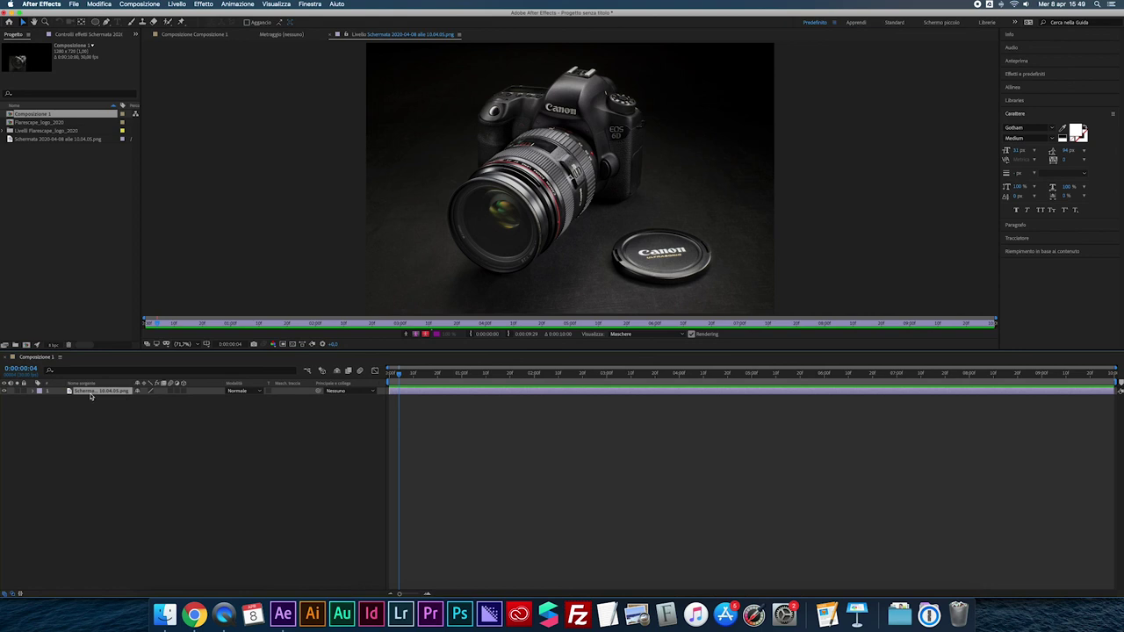
Draw a circular mask on the photo with the ellipse tool (Q) and reveal its properties
key(q)
drag(399, 105, 525, 221)
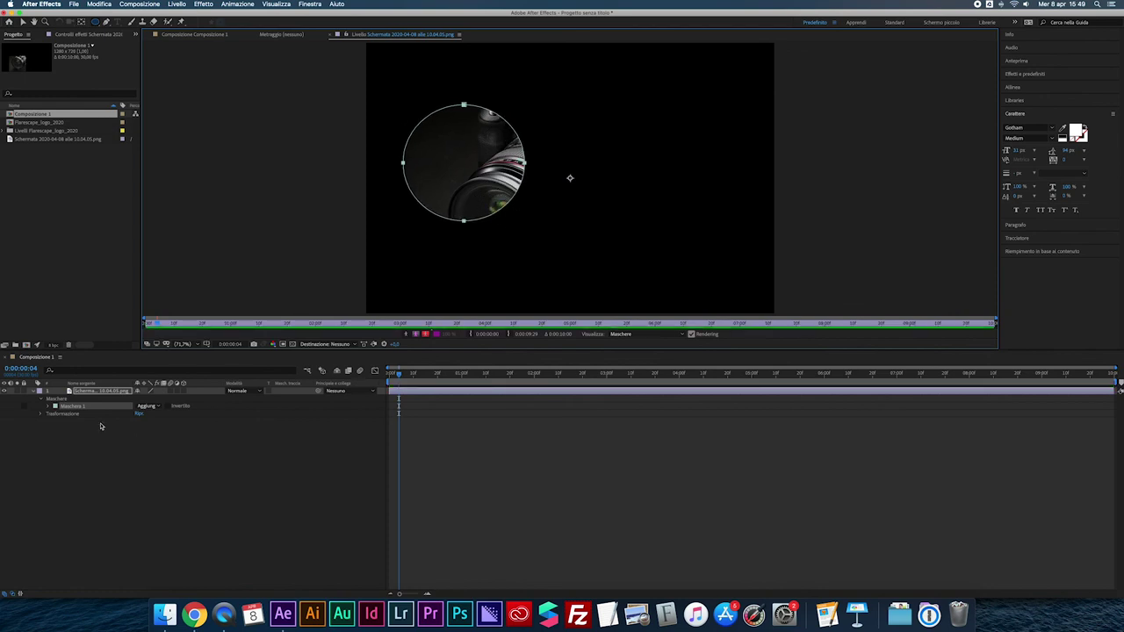
click(49, 407)
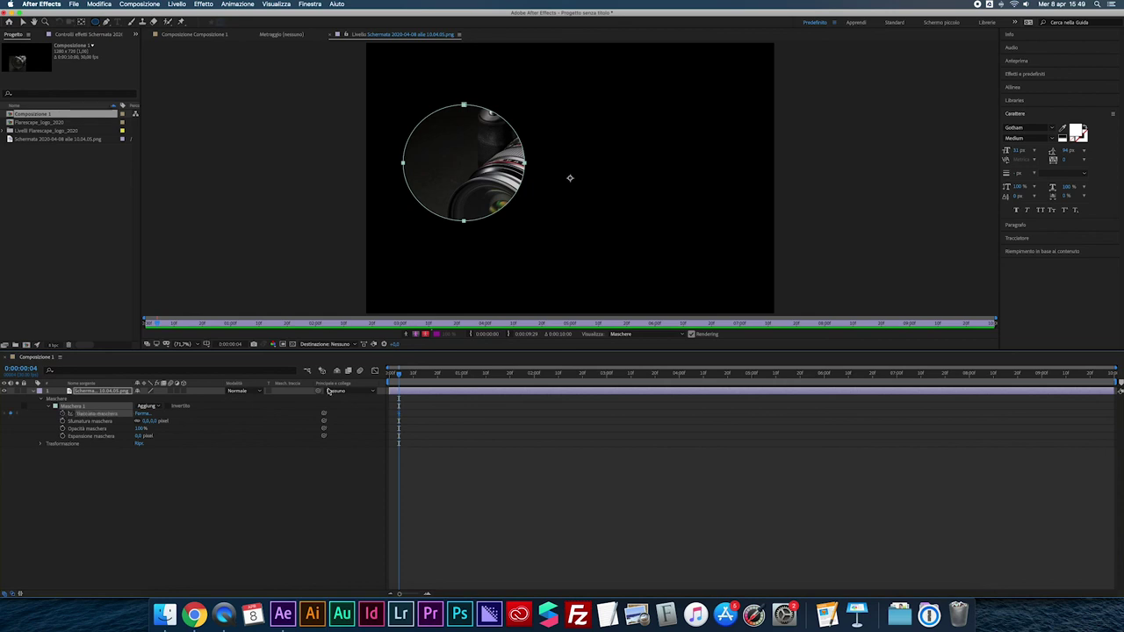
At 0:00:01:13, free-transform the circular mask onto the Canon lens cap
drag(399, 375, 492, 375)
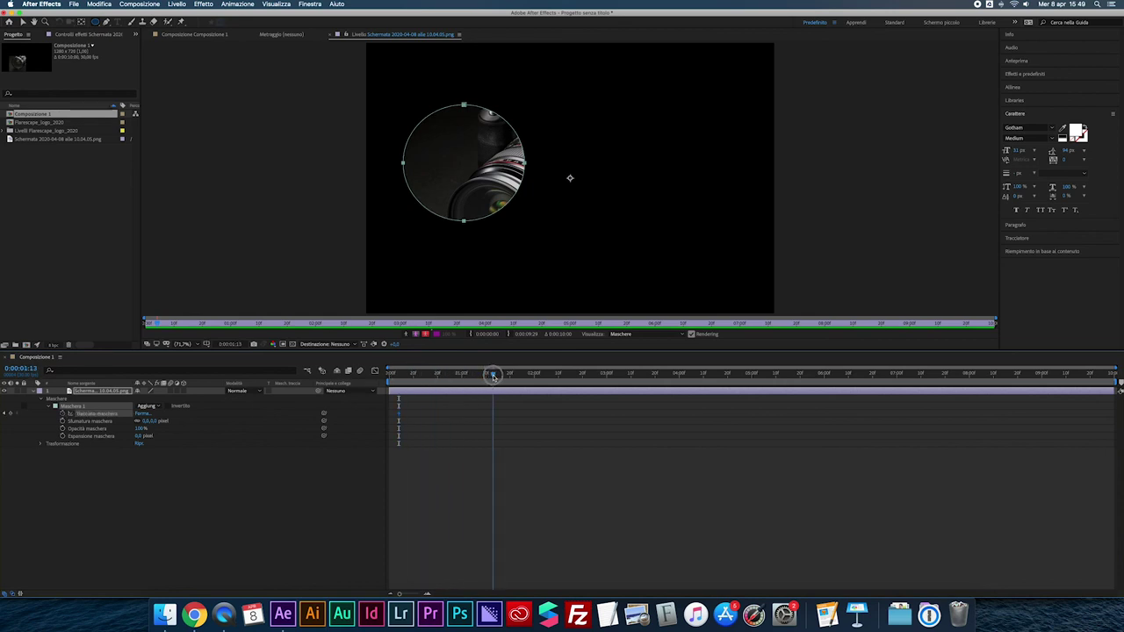
click(25, 20)
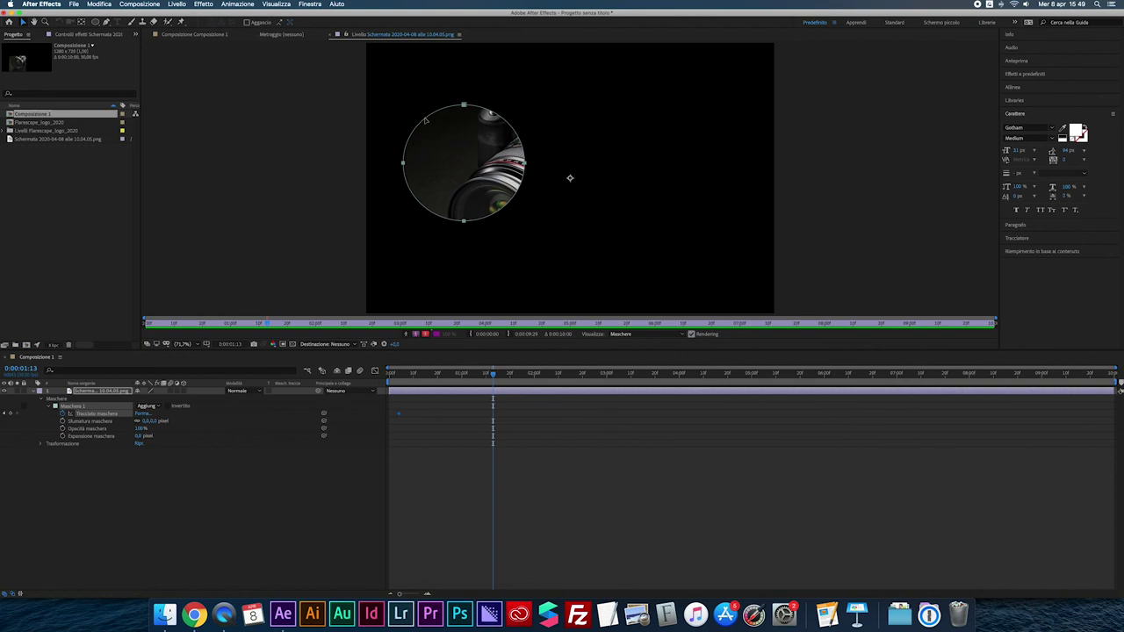
double_click(425, 119)
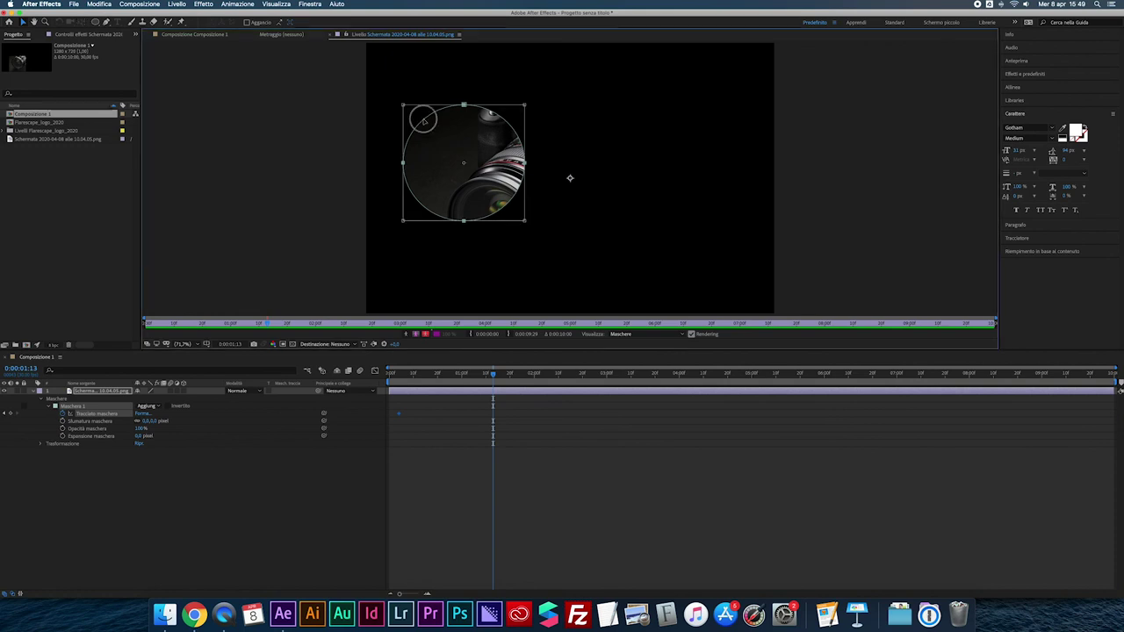
drag(425, 121, 608, 192)
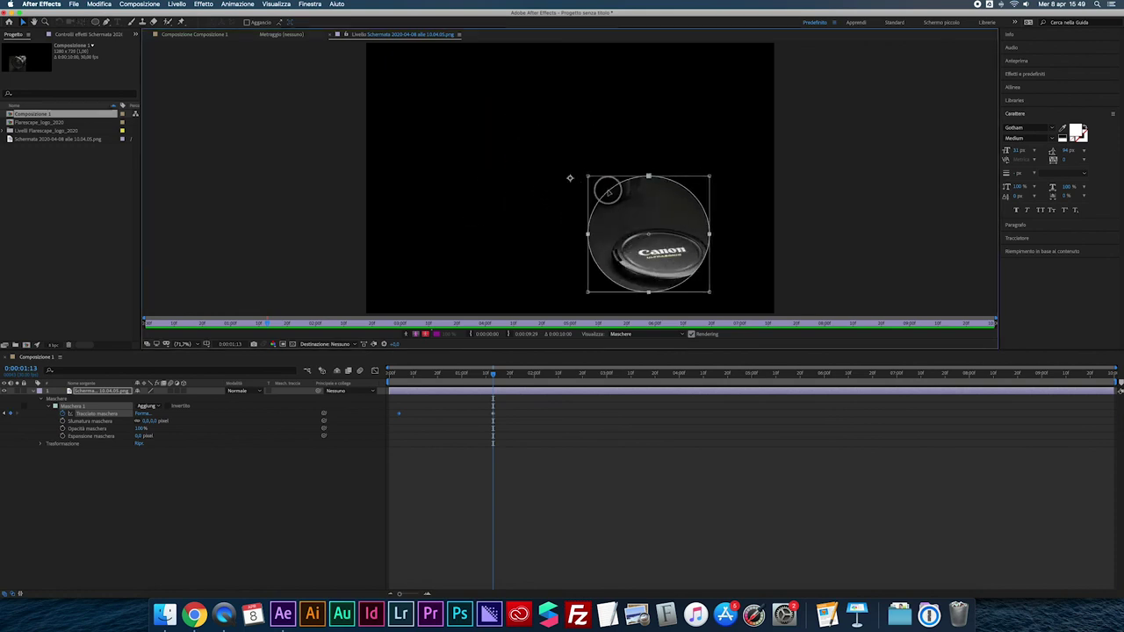
scroll(492, 263, down, 1)
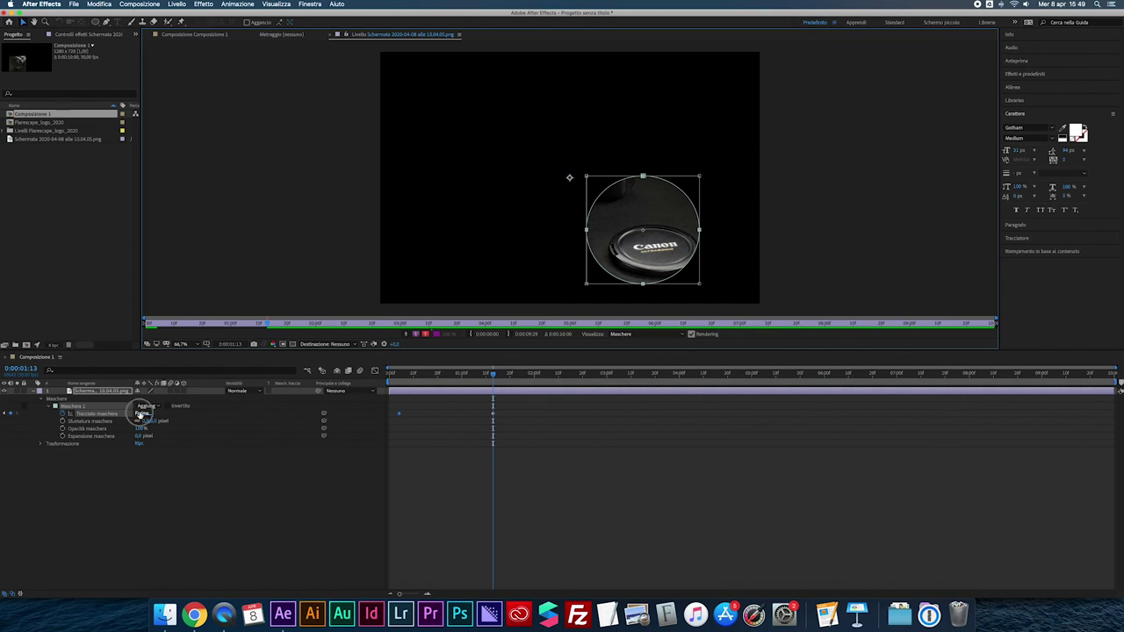
click(141, 414)
Reset Maschera 1 to a rectangle at 1:13 and scrub back to preview the morph
click(249, 400)
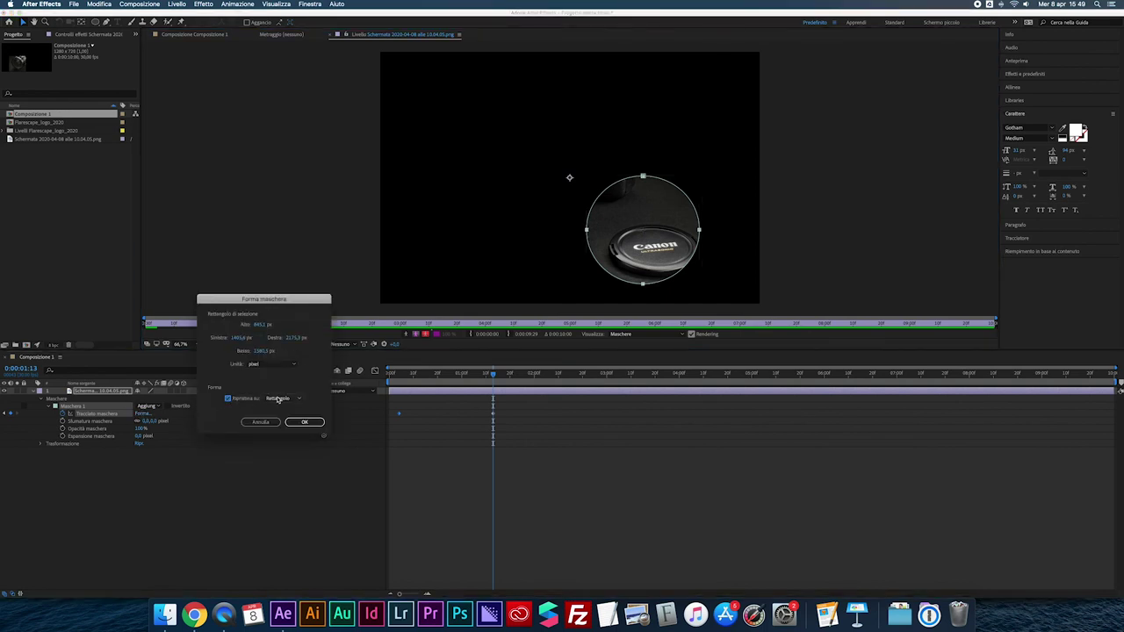
click(302, 422)
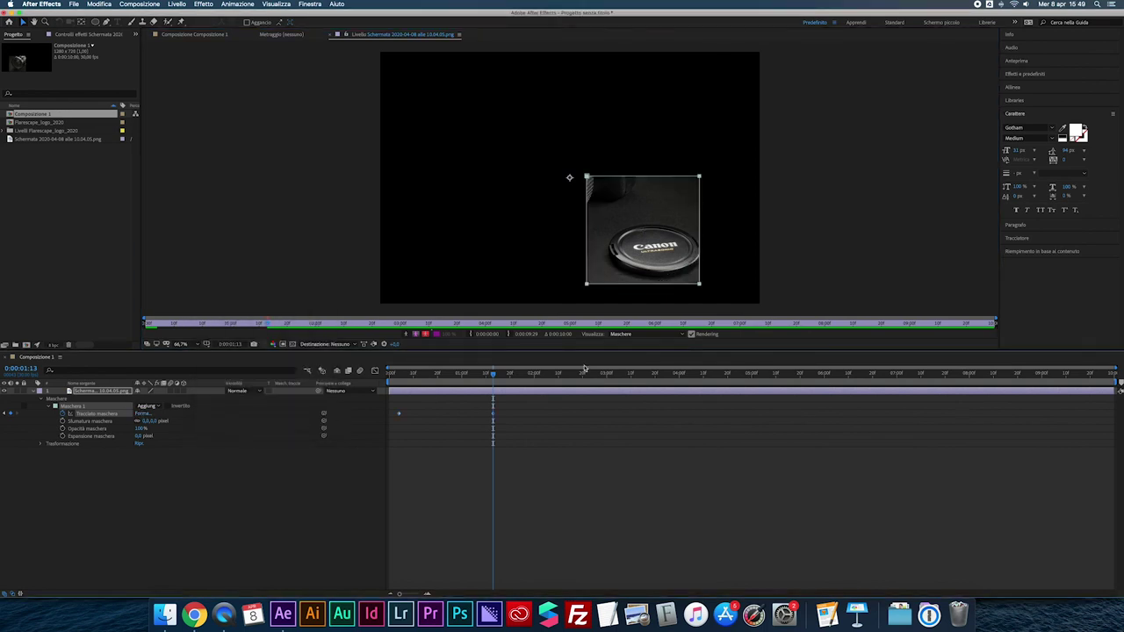
mouse_move(493, 376)
mouse_down()
mouse_move(397, 380)
mouse_move(491, 376)
mouse_up()
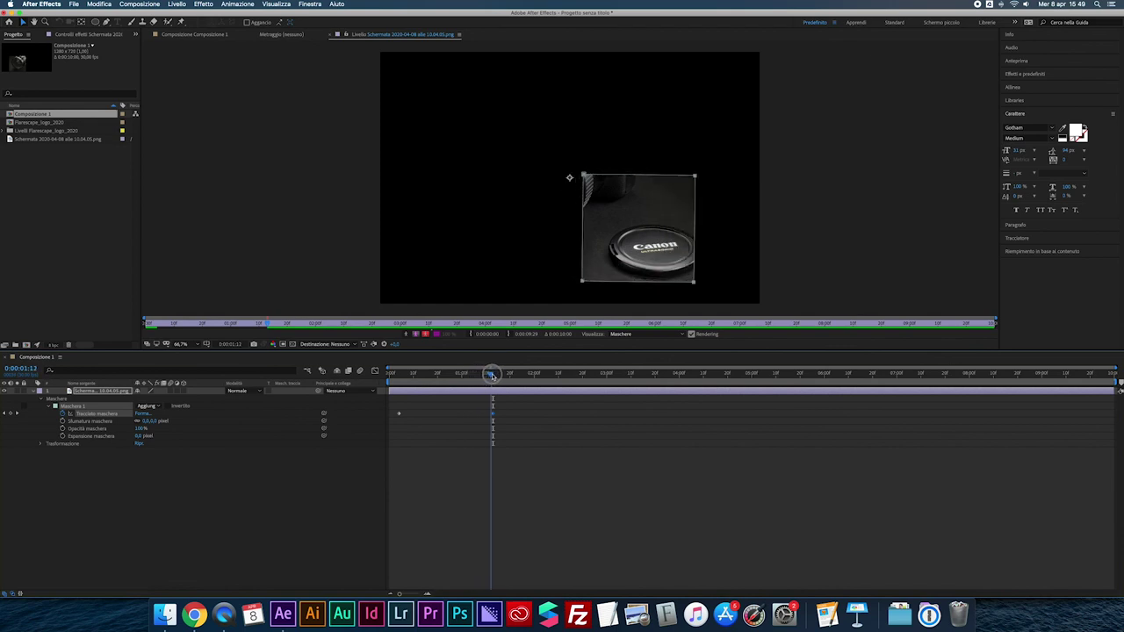